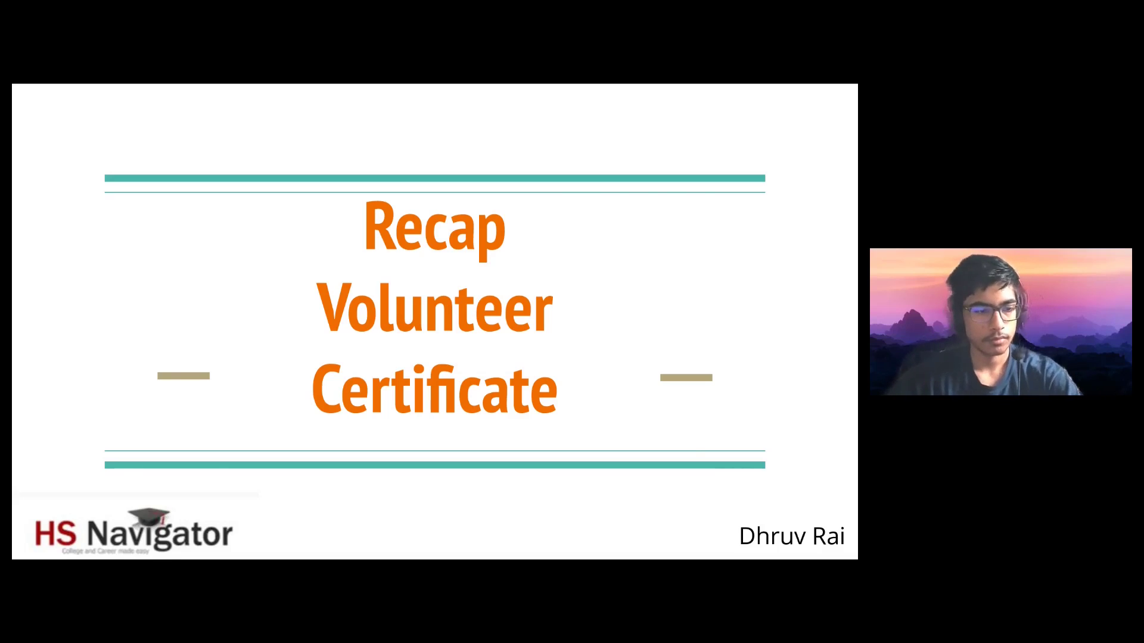
- Leave the Recap Volunteer Certificate slide and switch to the BigMarker webinar window
{"action": "key", "text": "alt+Tab"}
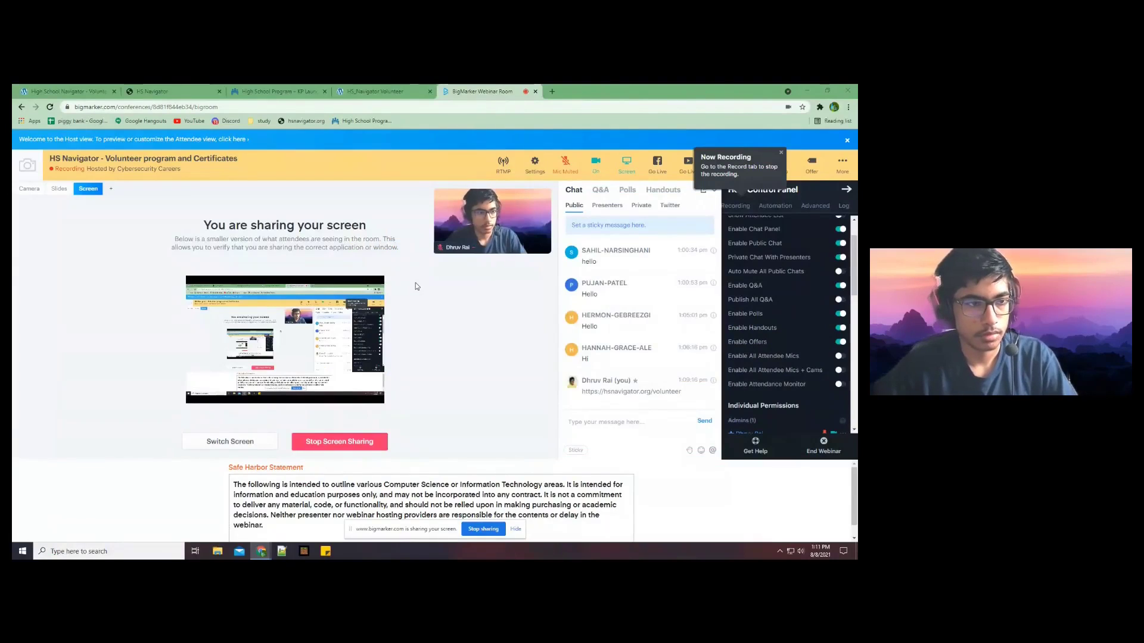
- Unmute the BigMarker microphone and open a new blank browser tab
{"action": "left_click", "coordinate": [565, 165]}
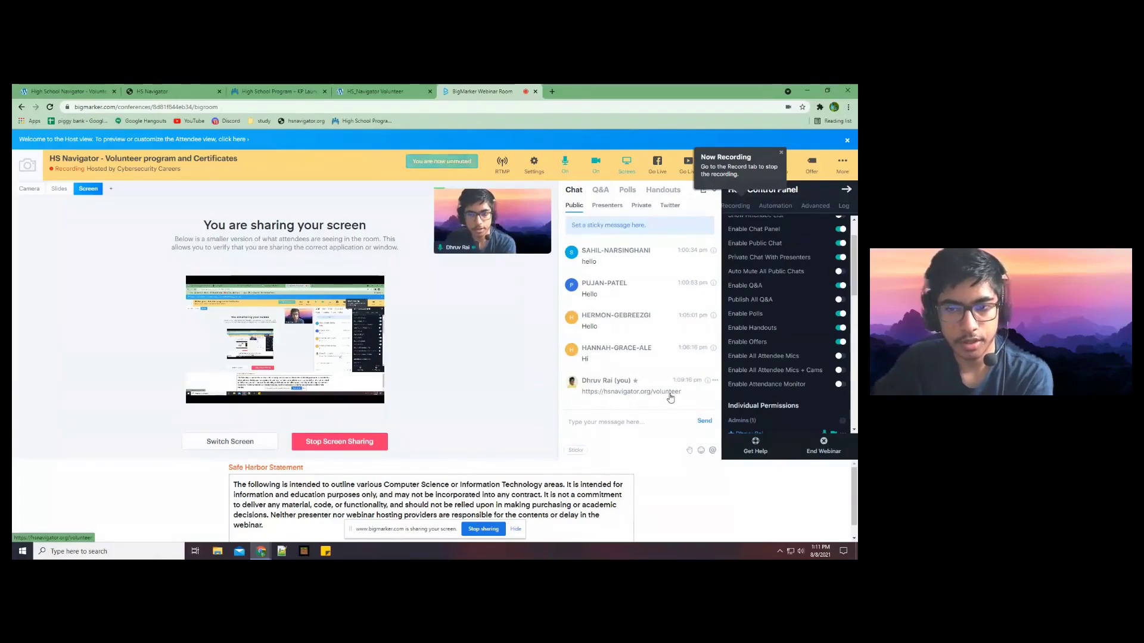
{"action": "left_click", "coordinate": [552, 92]}
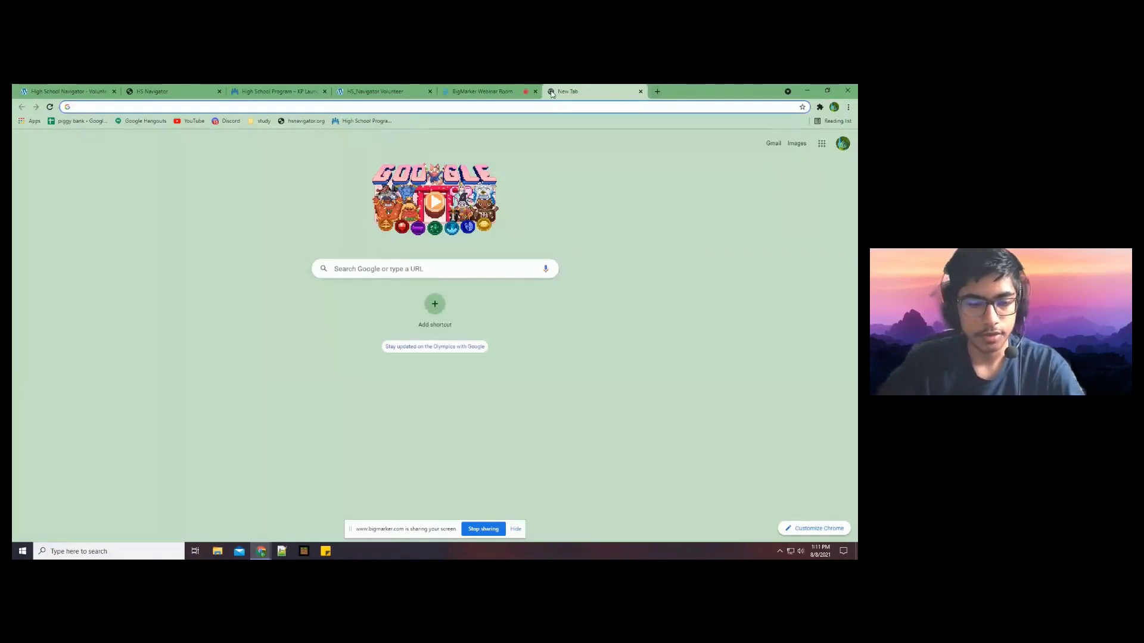
- Load hsnavigator.org/volunteer and look over the Volunteer Registration form
{"action": "type", "text": "https://hsnavigator.org/volunteer"}
{"action": "key", "text": "Return"}
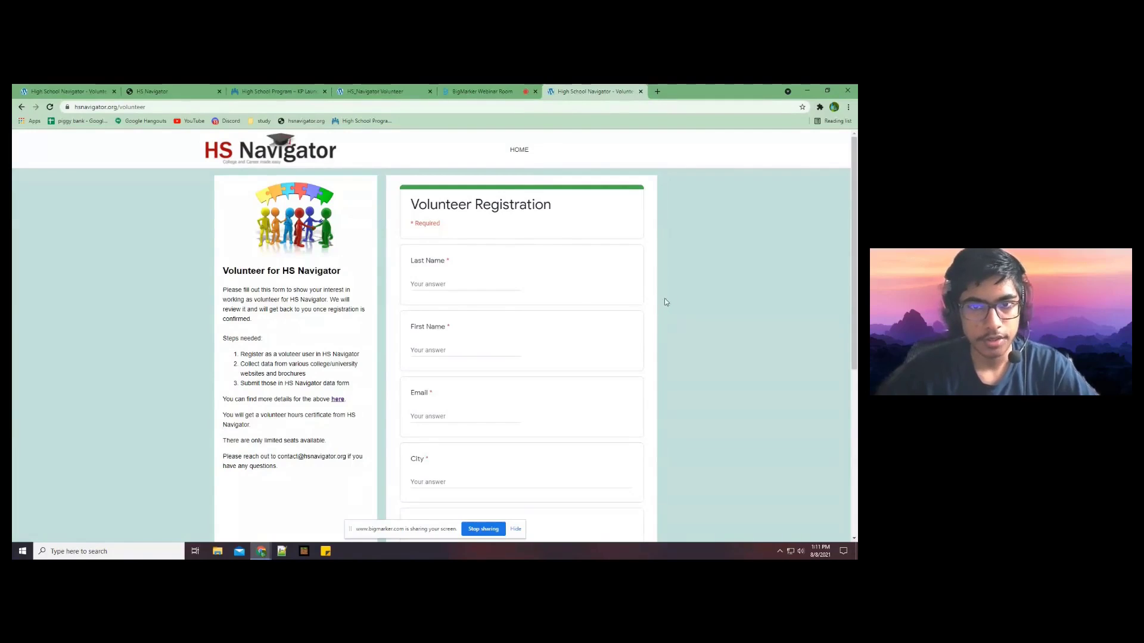
{"action": "scroll", "coordinate": [743, 288], "scroll_direction": "down", "scroll_amount": 5}
{"action": "scroll", "coordinate": [741, 292], "scroll_direction": "up", "scroll_amount": 5}
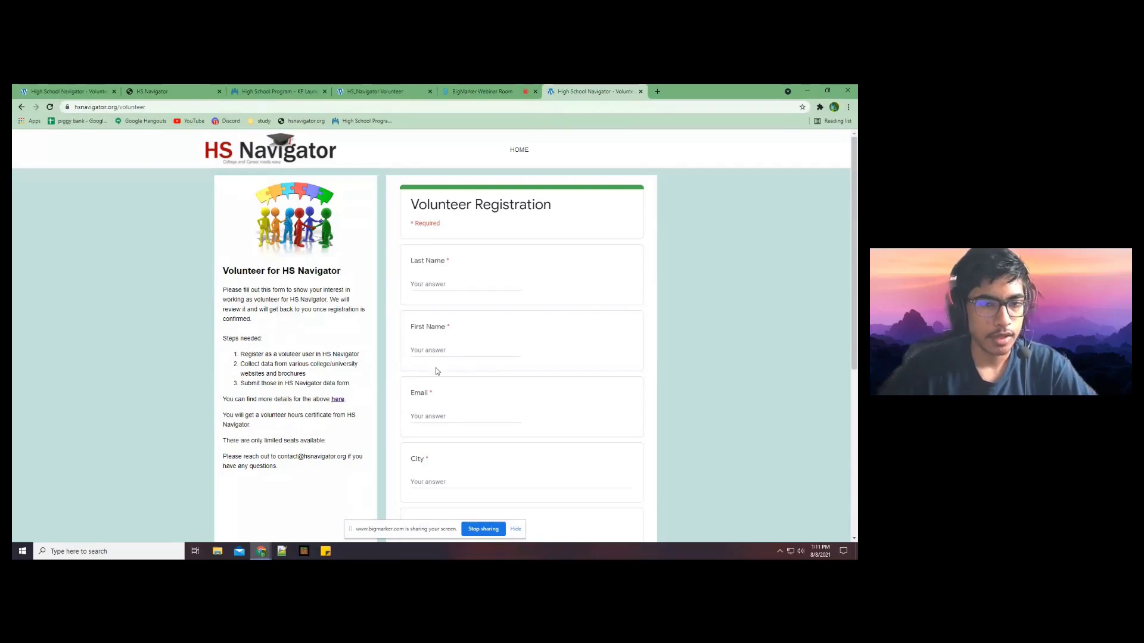
{"action": "left_click", "coordinate": [341, 401]}
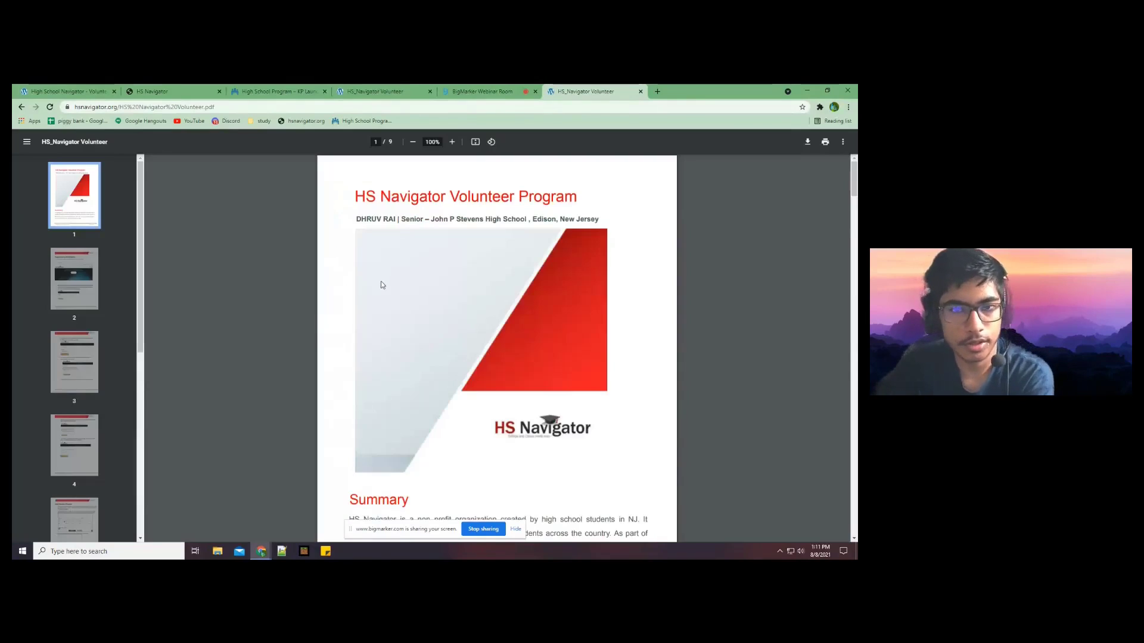
{"action": "scroll", "coordinate": [382, 285], "scroll_direction": "down", "scroll_amount": 8}
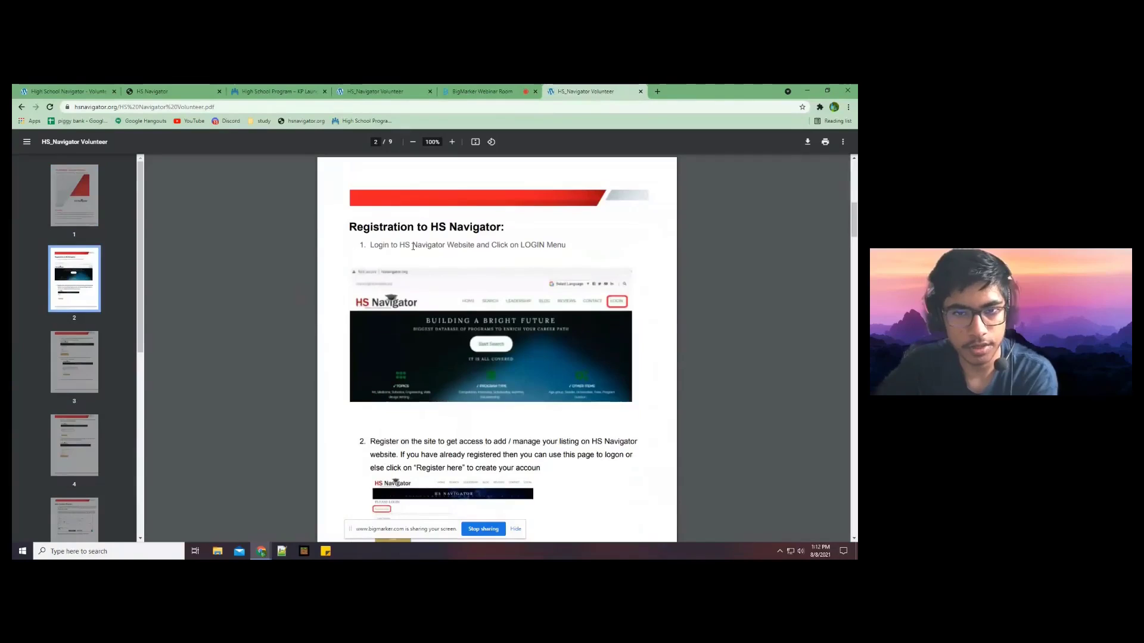
{"action": "scroll", "coordinate": [396, 247], "scroll_direction": "down", "scroll_amount": 8}
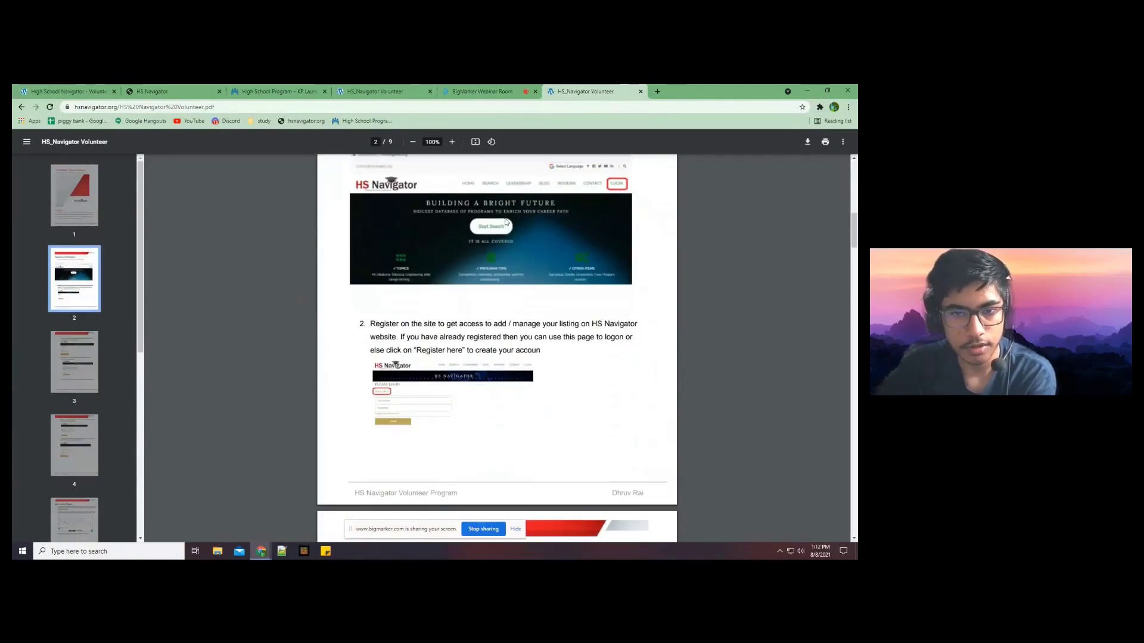
{"action": "scroll", "coordinate": [502, 228], "scroll_direction": "down", "scroll_amount": 8}
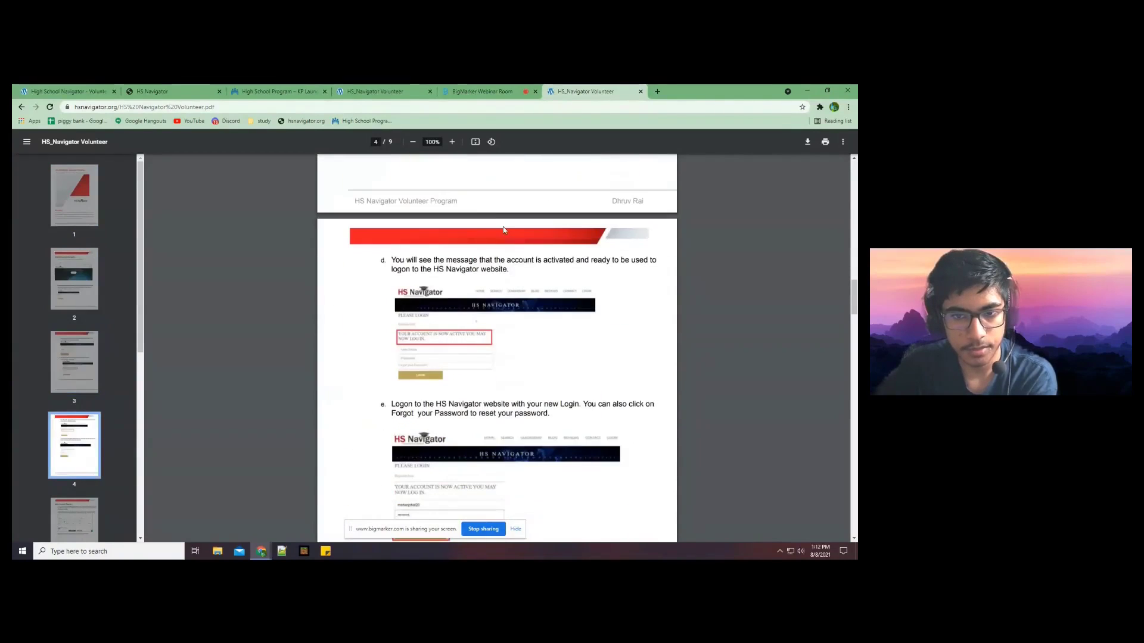
{"action": "scroll", "coordinate": [582, 332], "scroll_direction": "down", "scroll_amount": 4}
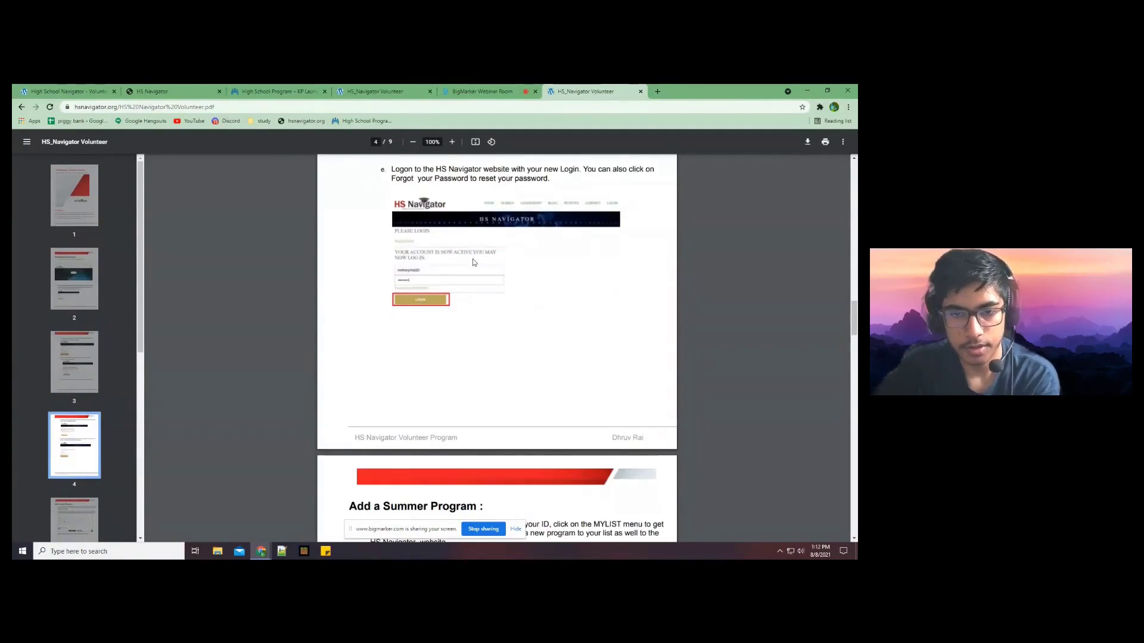
{"action": "scroll", "coordinate": [473, 259], "scroll_direction": "down", "scroll_amount": 7}
{"action": "scroll", "coordinate": [484, 284], "scroll_direction": "down", "scroll_amount": 19}
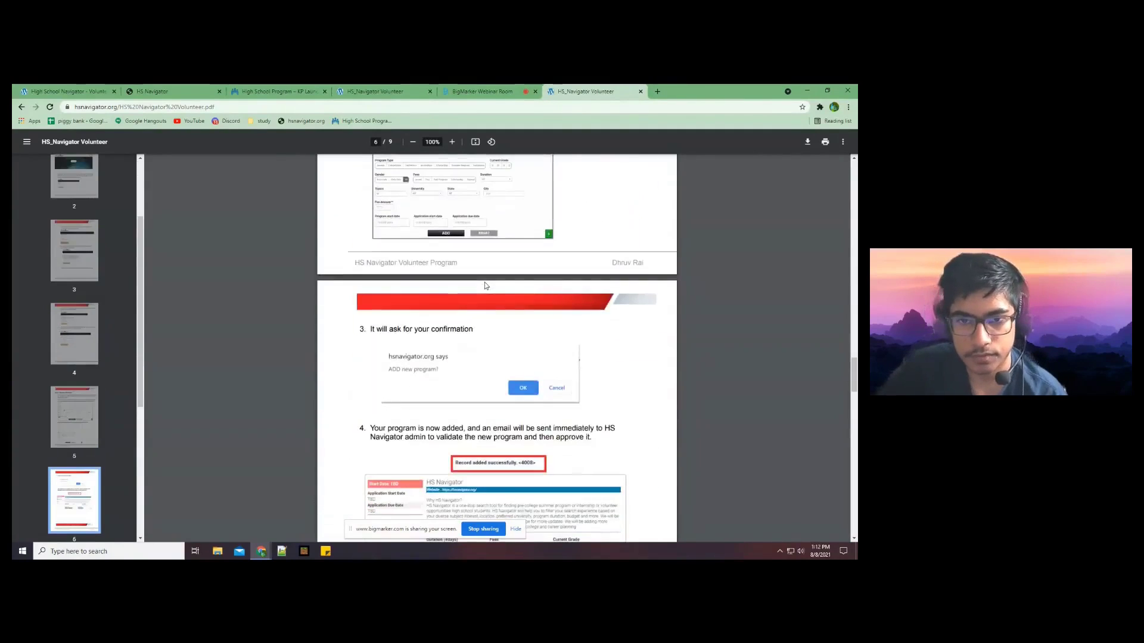
{"action": "scroll", "coordinate": [484, 285], "scroll_direction": "down", "scroll_amount": 1}
{"action": "key", "text": "alt+Left"}
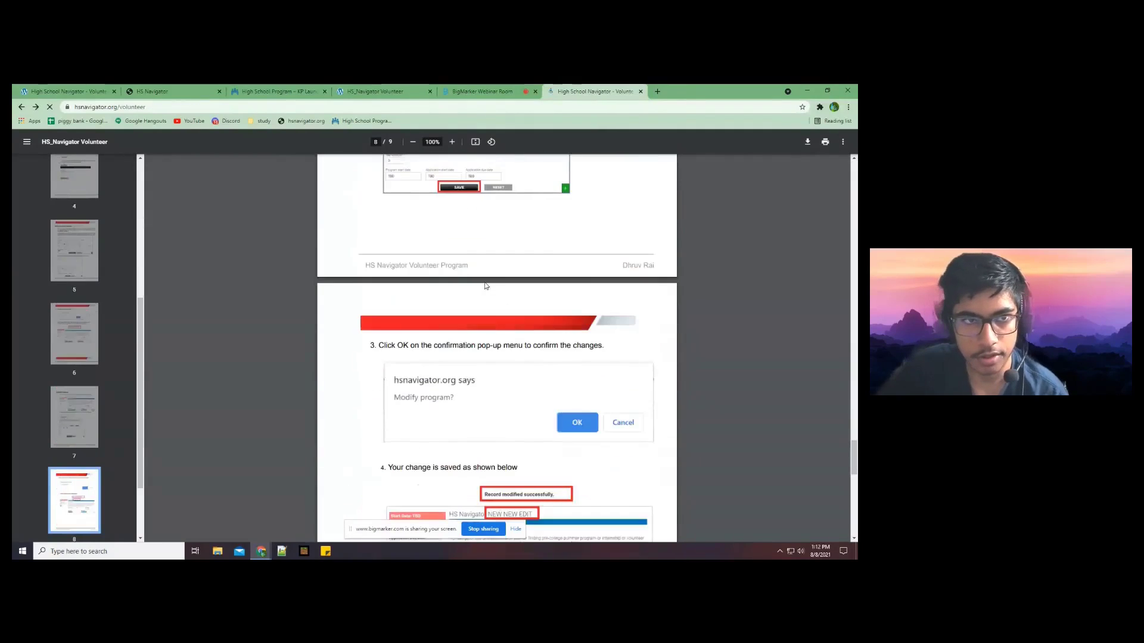
- Hide the screen-sharing notice and submit the blank Volunteer Registration form
{"action": "left_click", "coordinate": [515, 530]}
{"action": "scroll", "coordinate": [453, 270], "scroll_direction": "down", "scroll_amount": 1}
{"action": "scroll", "coordinate": [451, 280], "scroll_direction": "down", "scroll_amount": 3}
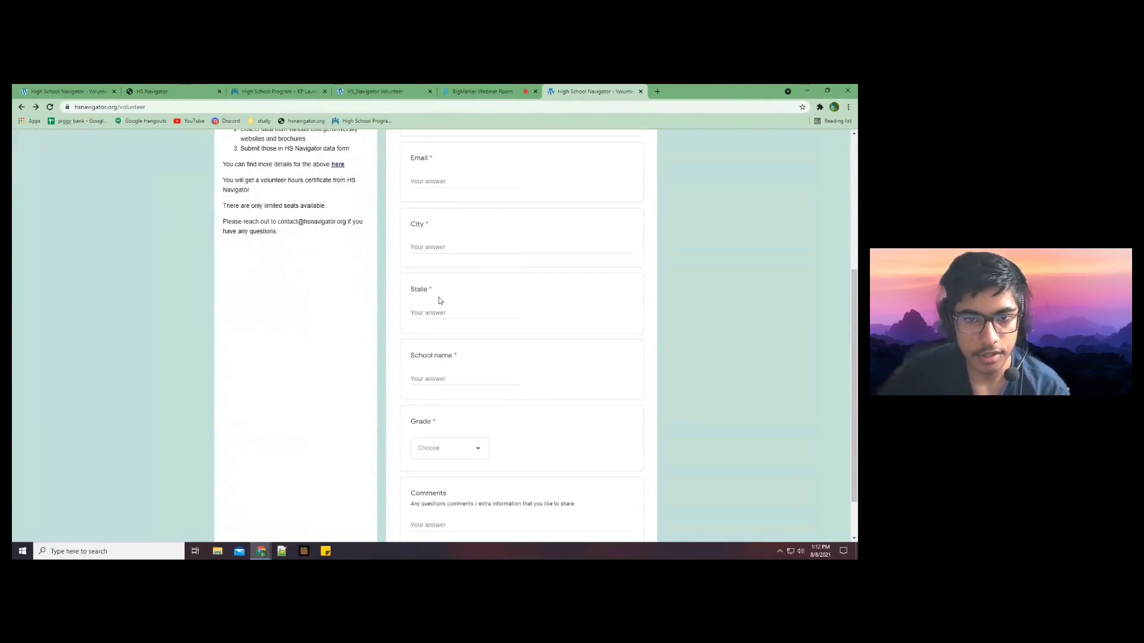
{"action": "scroll", "coordinate": [441, 301], "scroll_direction": "down", "scroll_amount": 1}
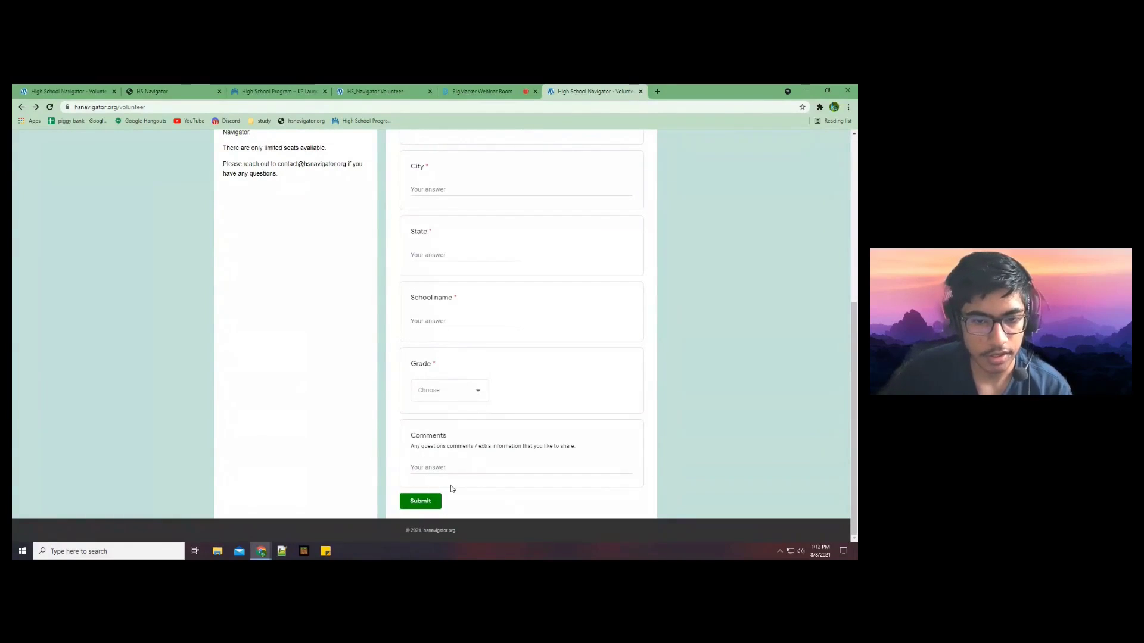
{"action": "left_click", "coordinate": [421, 502]}
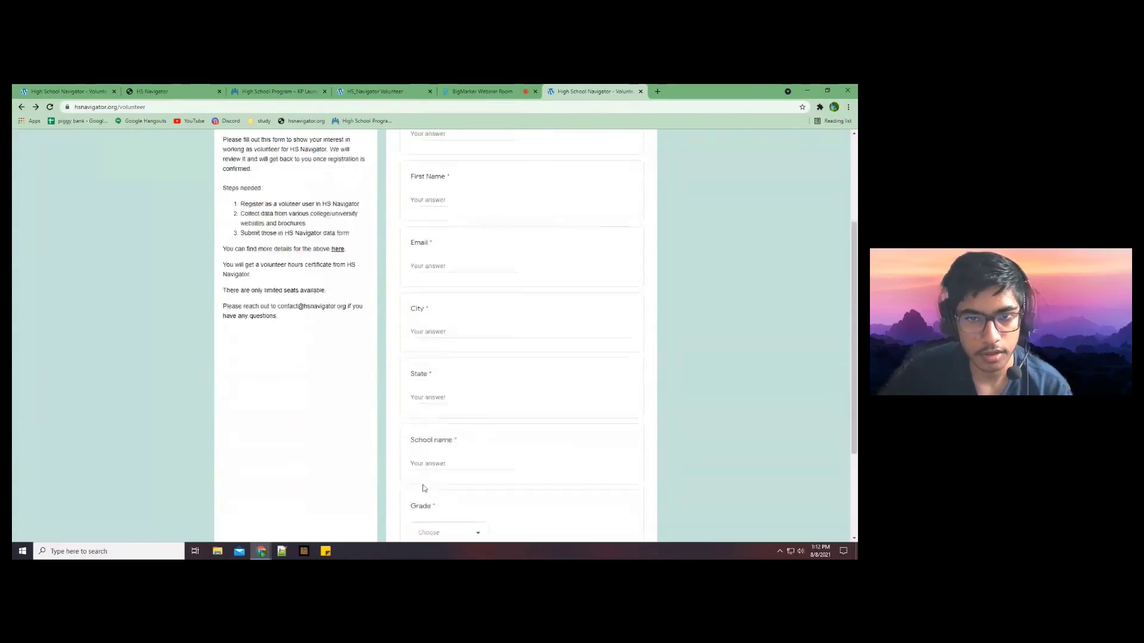
- Unmute the microphone in BigMarker, then load the HS Navigator homepage
{"action": "left_click", "coordinate": [485, 91]}
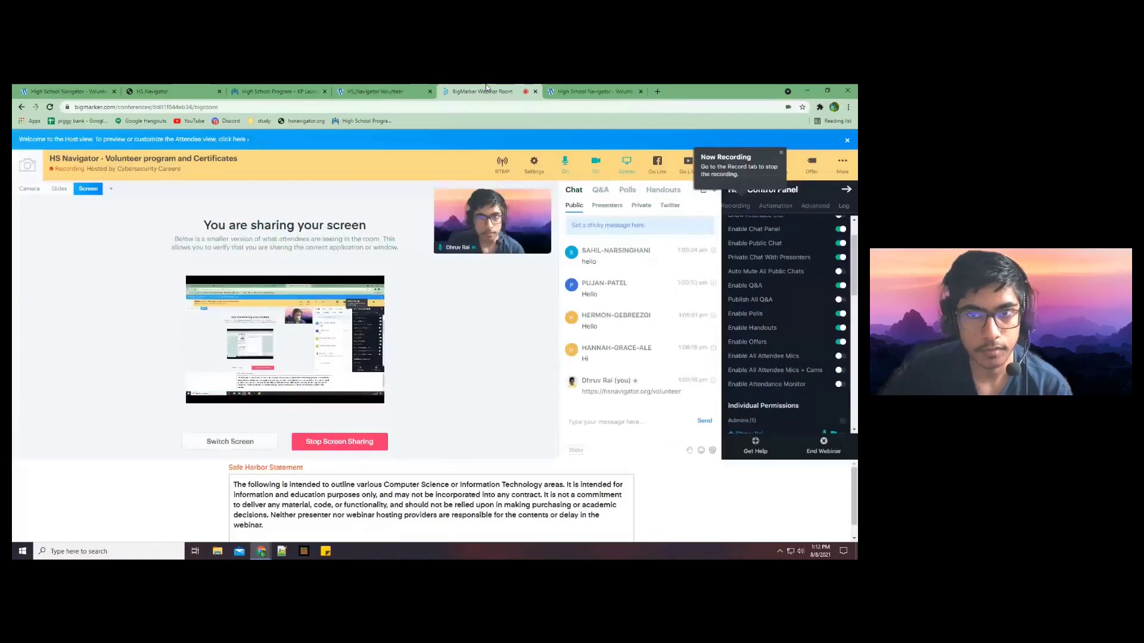
{"action": "left_click", "coordinate": [572, 170]}
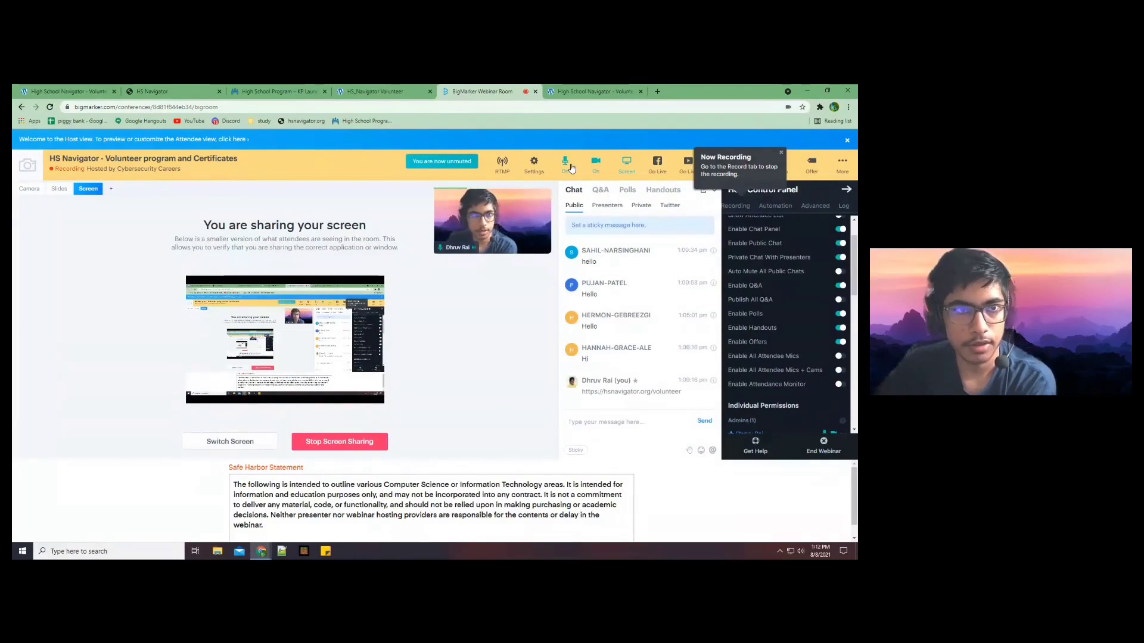
{"action": "left_click", "coordinate": [42, 89]}
{"action": "left_click", "coordinate": [518, 150]}
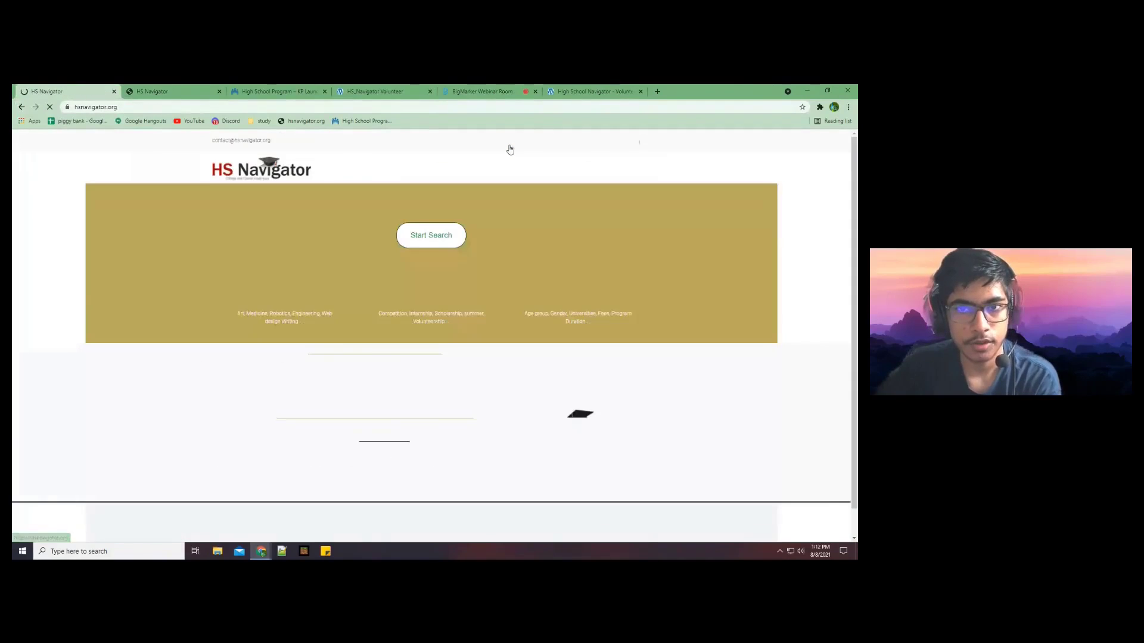
- Log in to the HS Navigator account and view My Programs Listing
{"action": "left_click", "coordinate": [632, 170]}
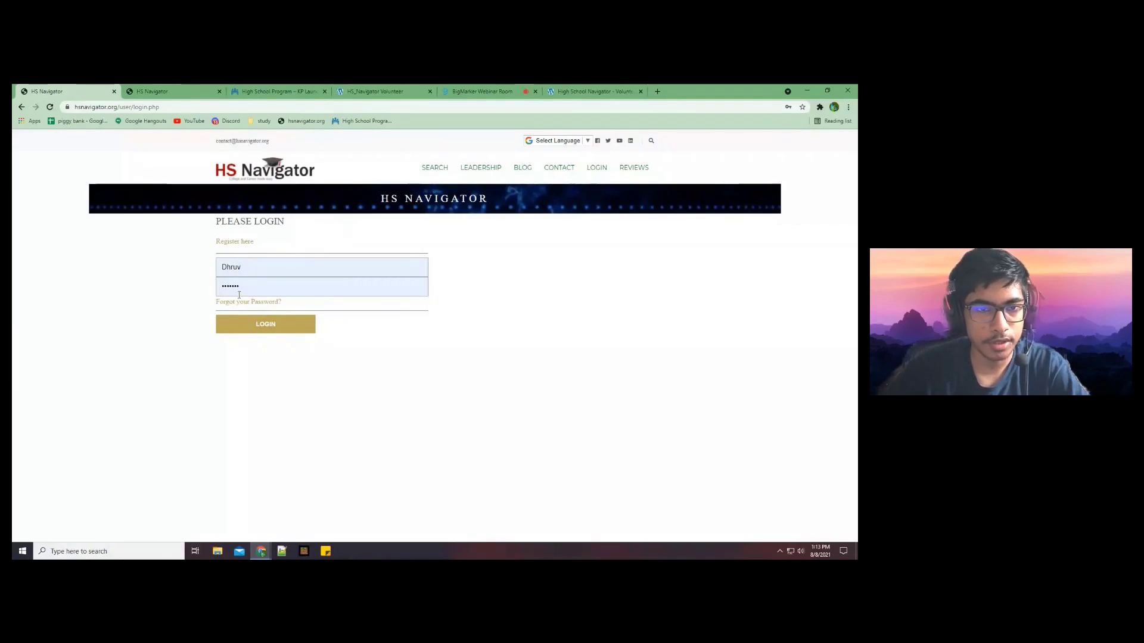
{"action": "left_click", "coordinate": [251, 327]}
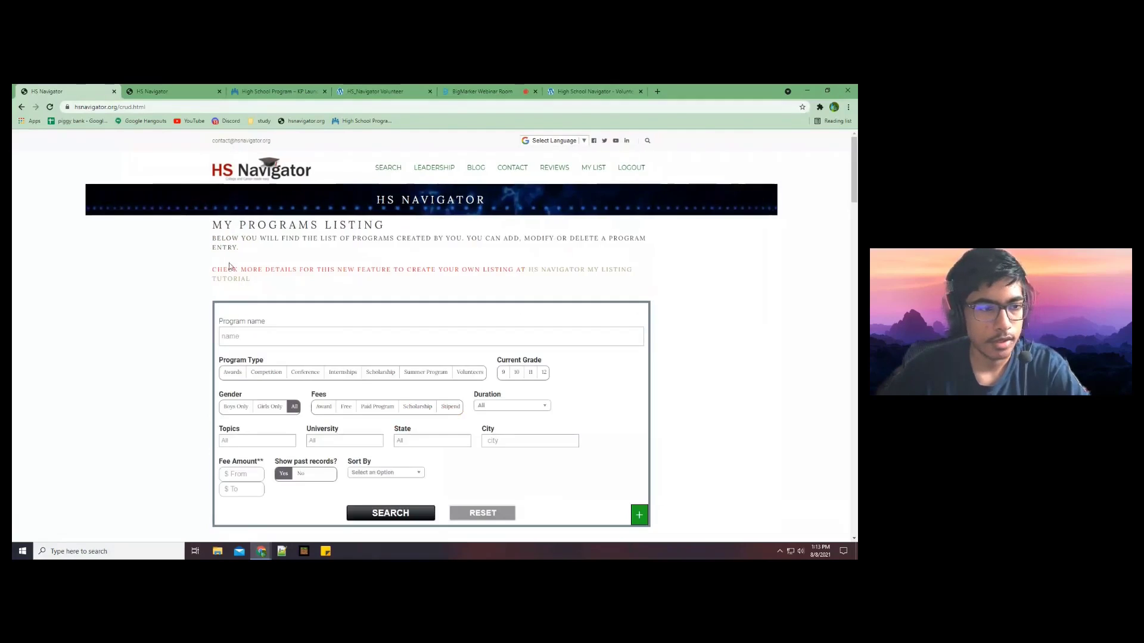
{"action": "scroll", "coordinate": [241, 265], "scroll_direction": "down", "scroll_amount": 1}
{"action": "scroll", "coordinate": [283, 269], "scroll_direction": "up", "scroll_amount": 1}
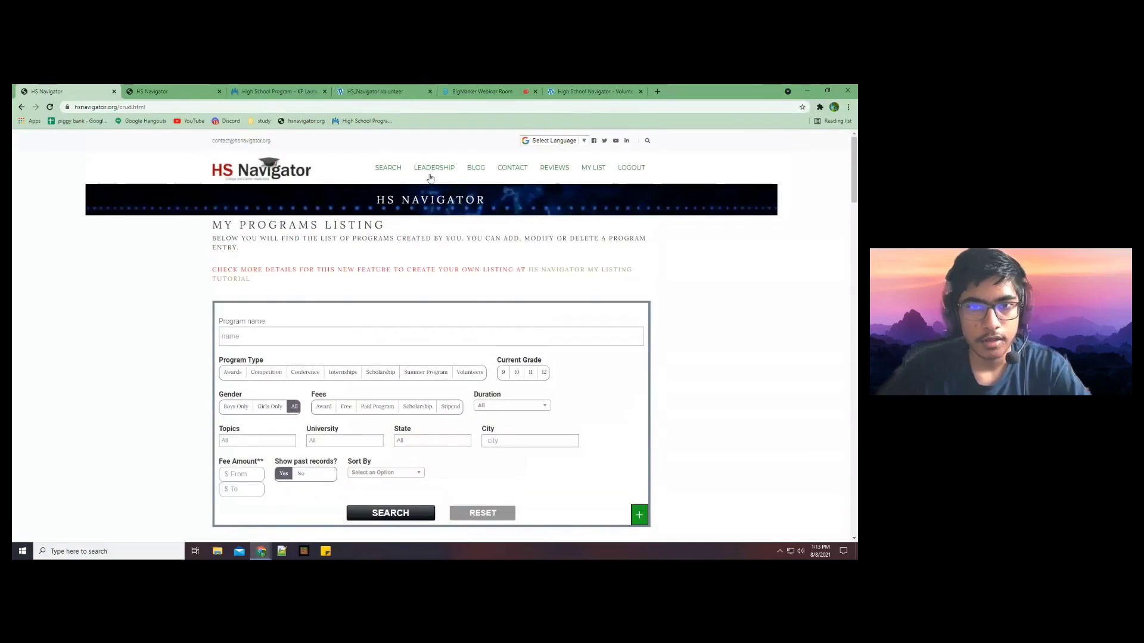
- Open the program search page, then mute the microphone in the webinar room
{"action": "left_click", "coordinate": [392, 172]}
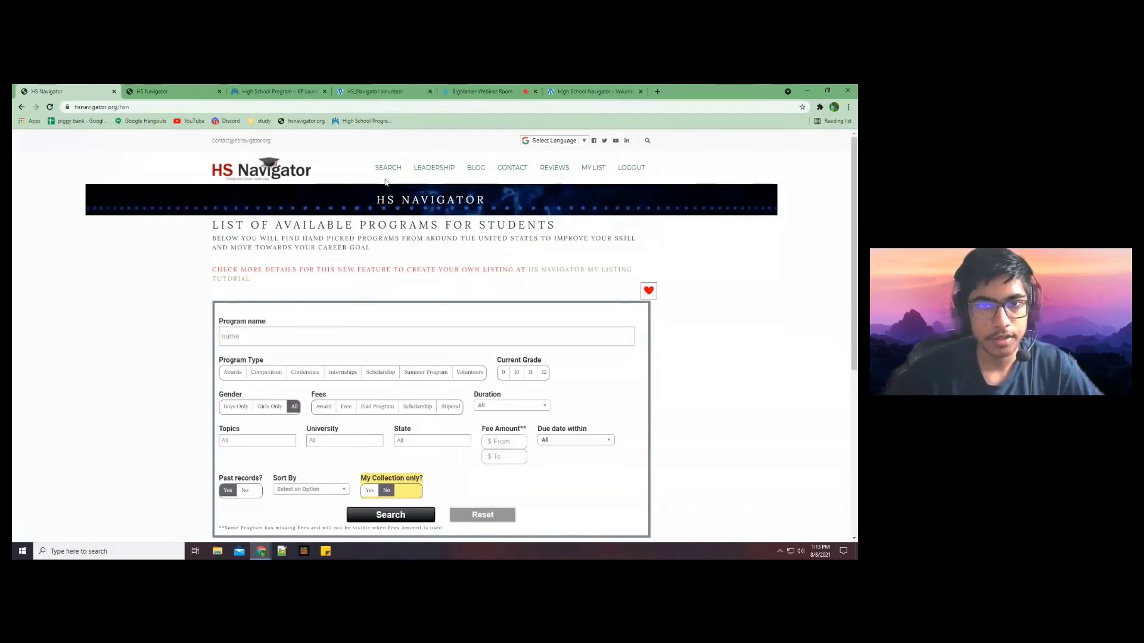
{"action": "left_click", "coordinate": [468, 92]}
{"action": "left_click", "coordinate": [565, 162]}
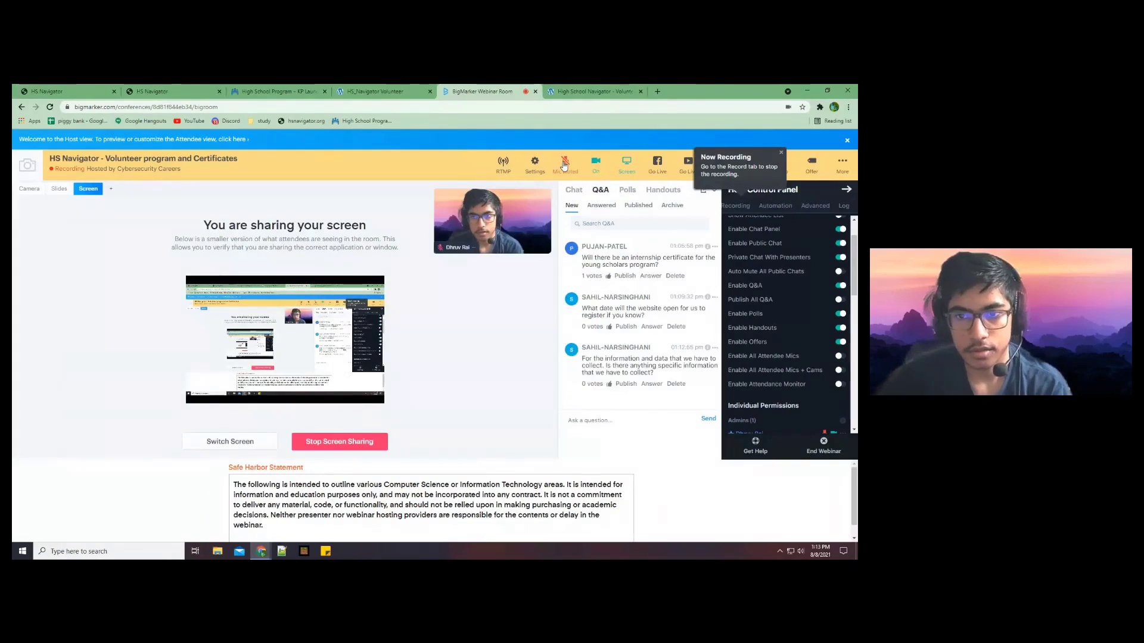
- Unmute the microphone and return to HS Navigator's List of Available Programs search form
{"action": "left_click", "coordinate": [564, 165]}
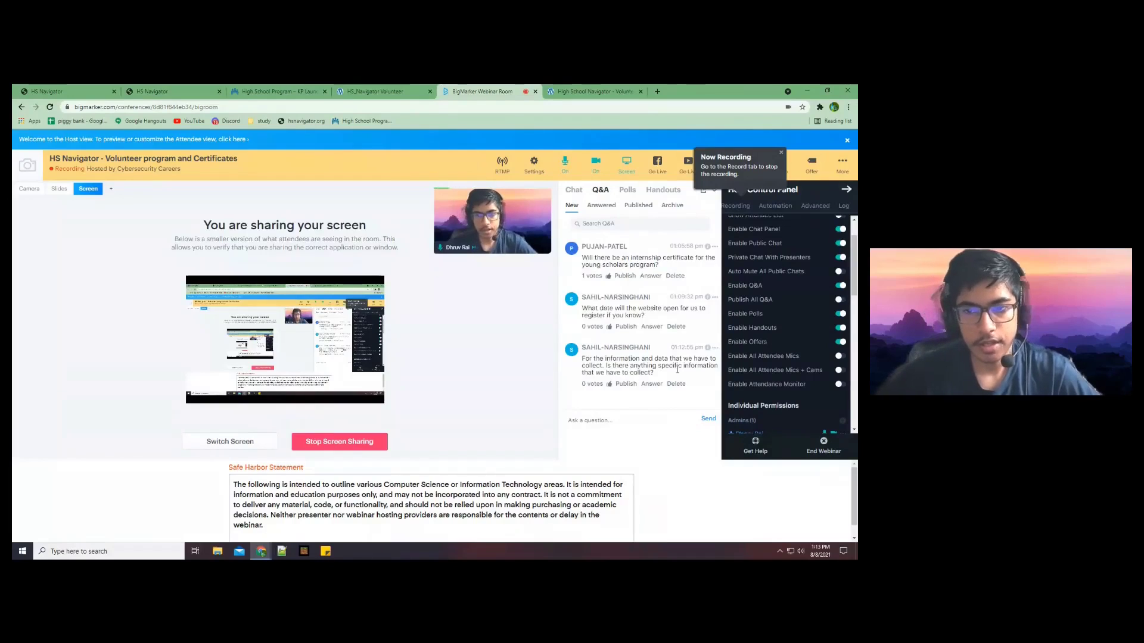
{"action": "left_click", "coordinate": [34, 89]}
{"action": "scroll", "coordinate": [223, 303], "scroll_direction": "down", "scroll_amount": 1}
{"action": "scroll", "coordinate": [222, 303], "scroll_direction": "up", "scroll_amount": 1}
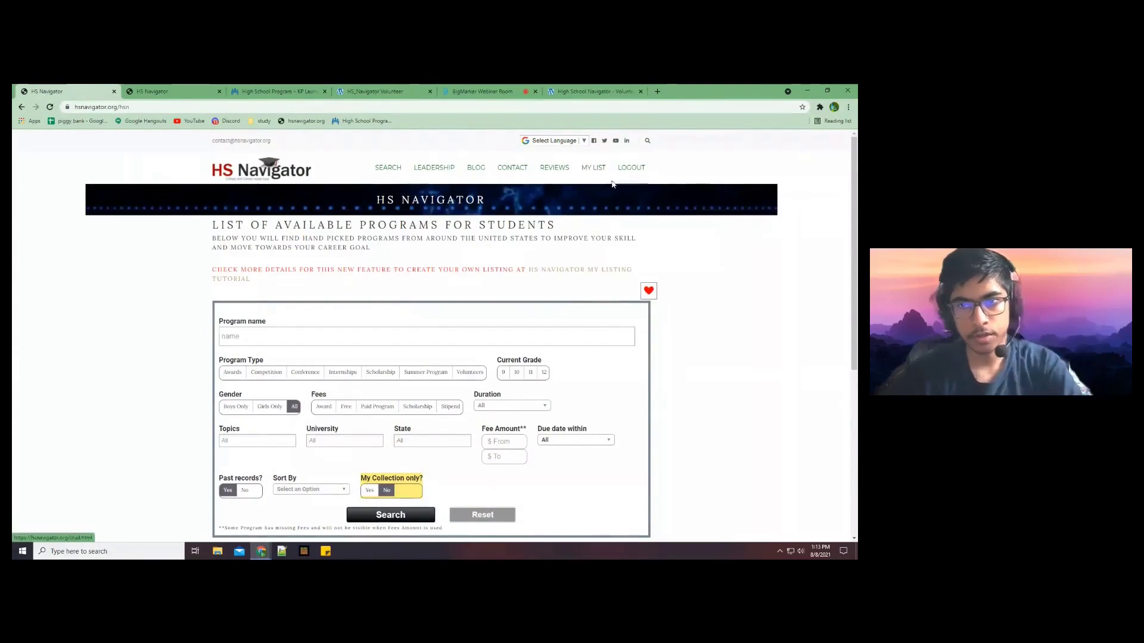
- Open My Programs and bring up the form for adding a new program listing
{"action": "scroll", "coordinate": [676, 289], "scroll_direction": "down", "scroll_amount": 3}
{"action": "scroll", "coordinate": [706, 326], "scroll_direction": "up", "scroll_amount": 3}
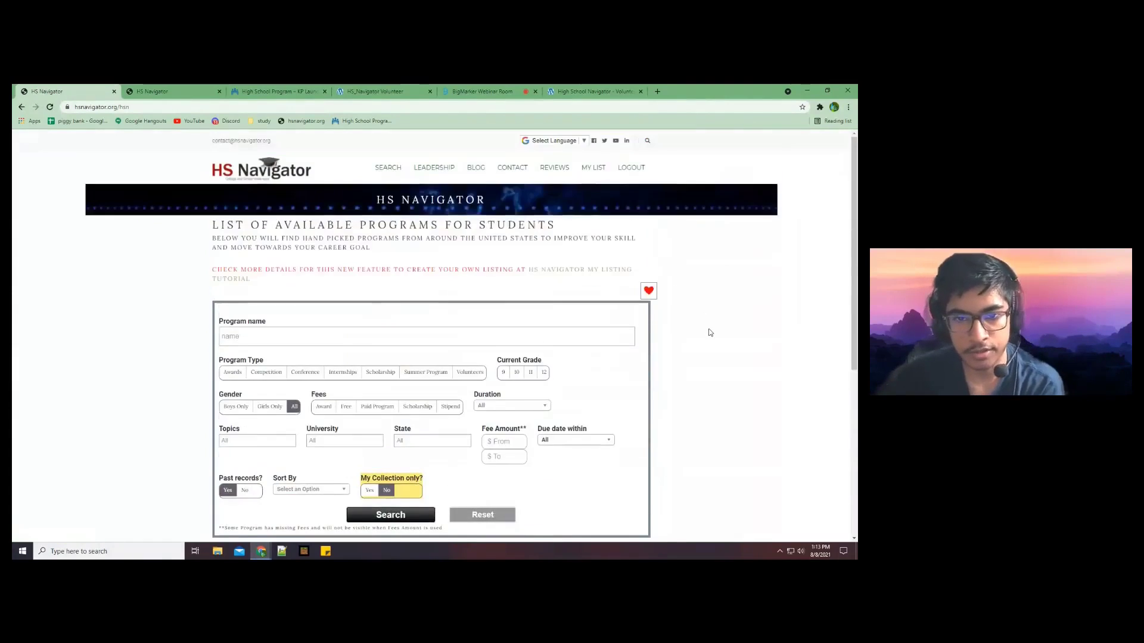
{"action": "left_click", "coordinate": [591, 170]}
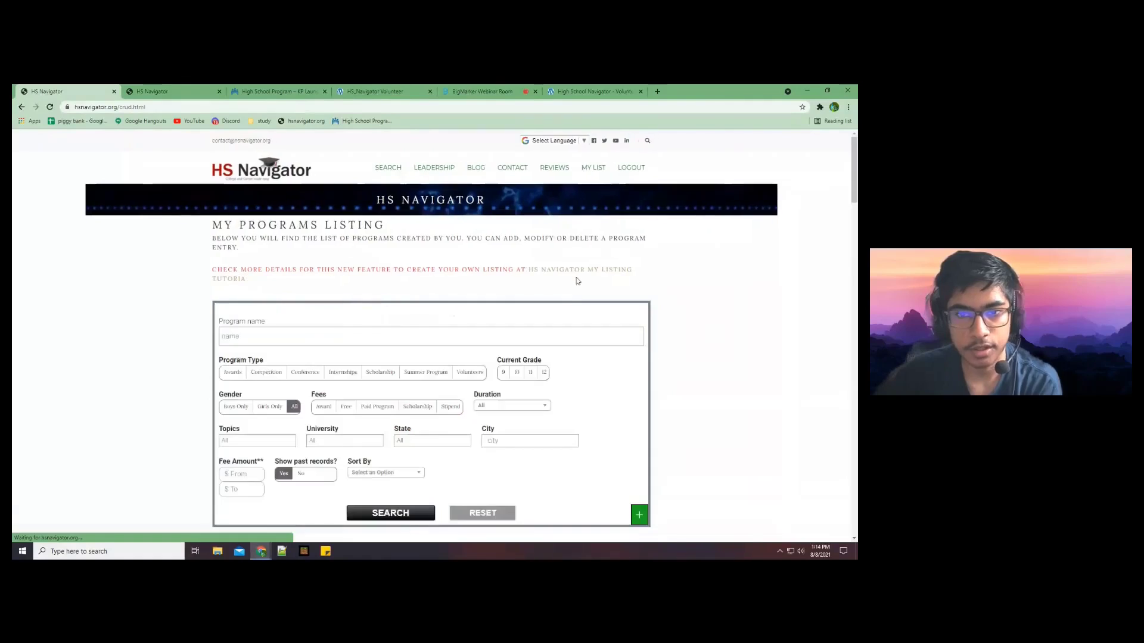
{"action": "scroll", "coordinate": [589, 301], "scroll_direction": "down", "scroll_amount": 1}
{"action": "scroll", "coordinate": [598, 302], "scroll_direction": "down", "scroll_amount": 3}
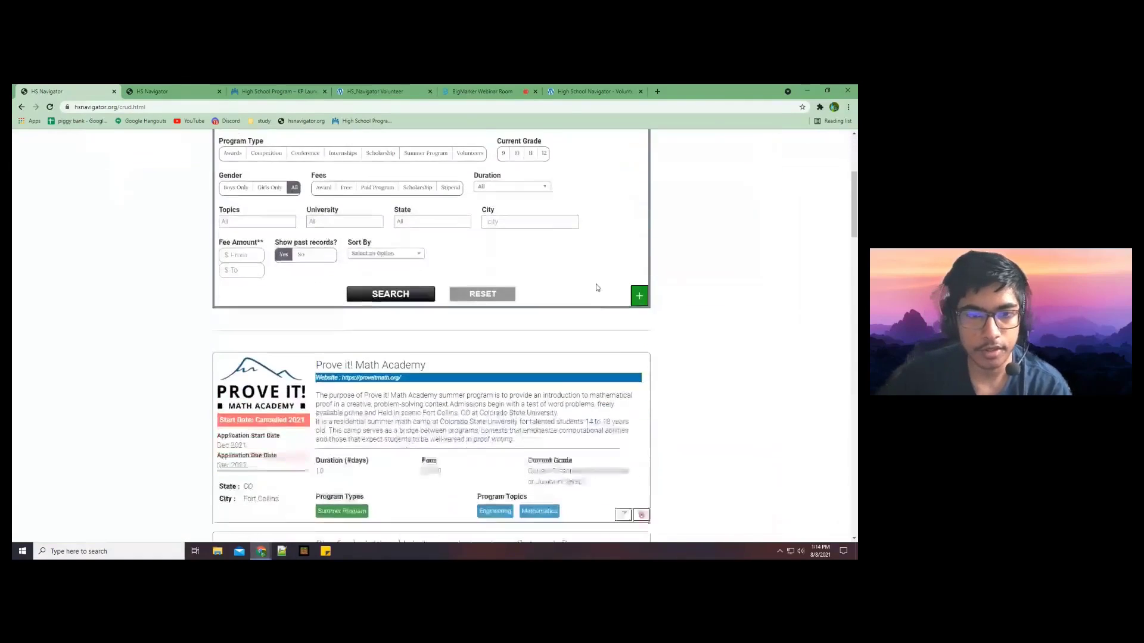
{"action": "left_click", "coordinate": [640, 280]}
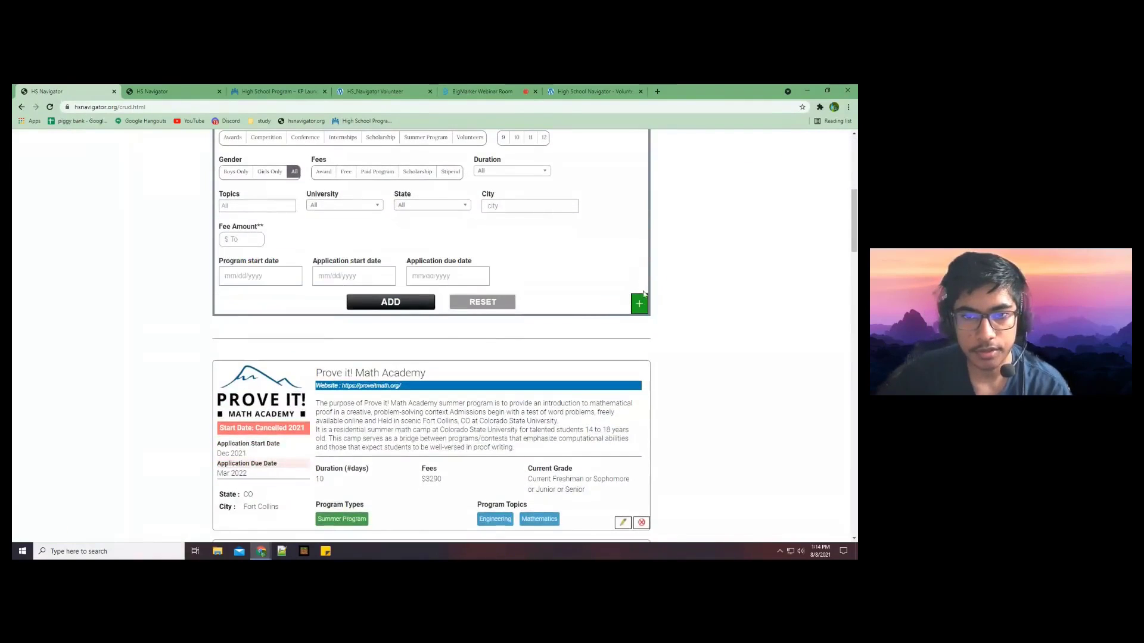
{"action": "scroll", "coordinate": [643, 296], "scroll_direction": "up", "scroll_amount": 4}
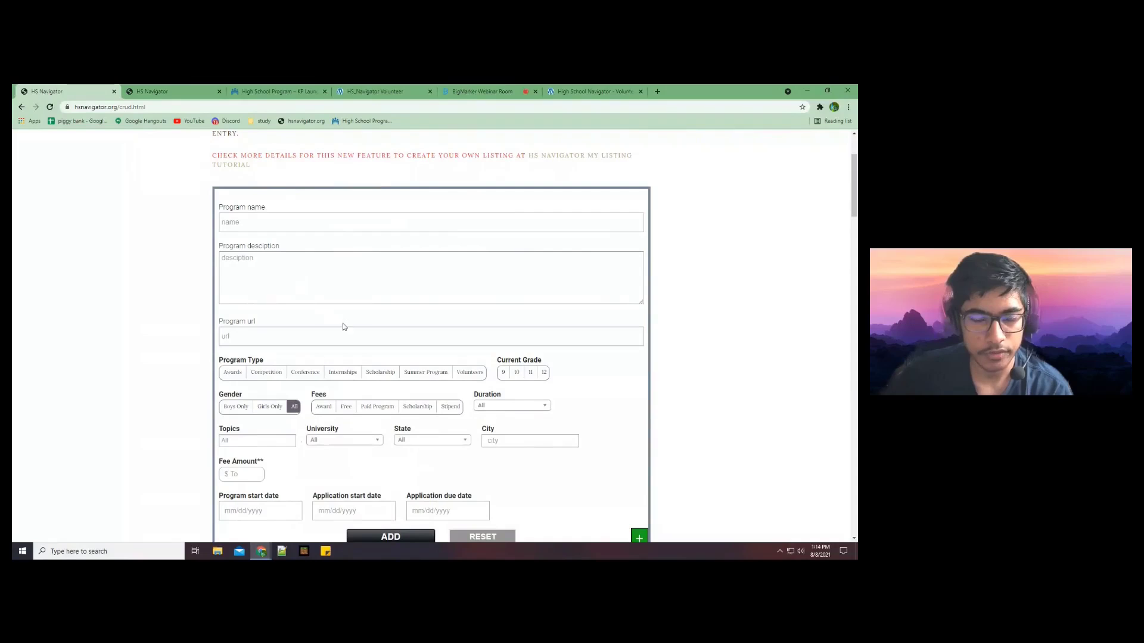
{"action": "scroll", "coordinate": [255, 253], "scroll_direction": "up", "scroll_amount": 1}
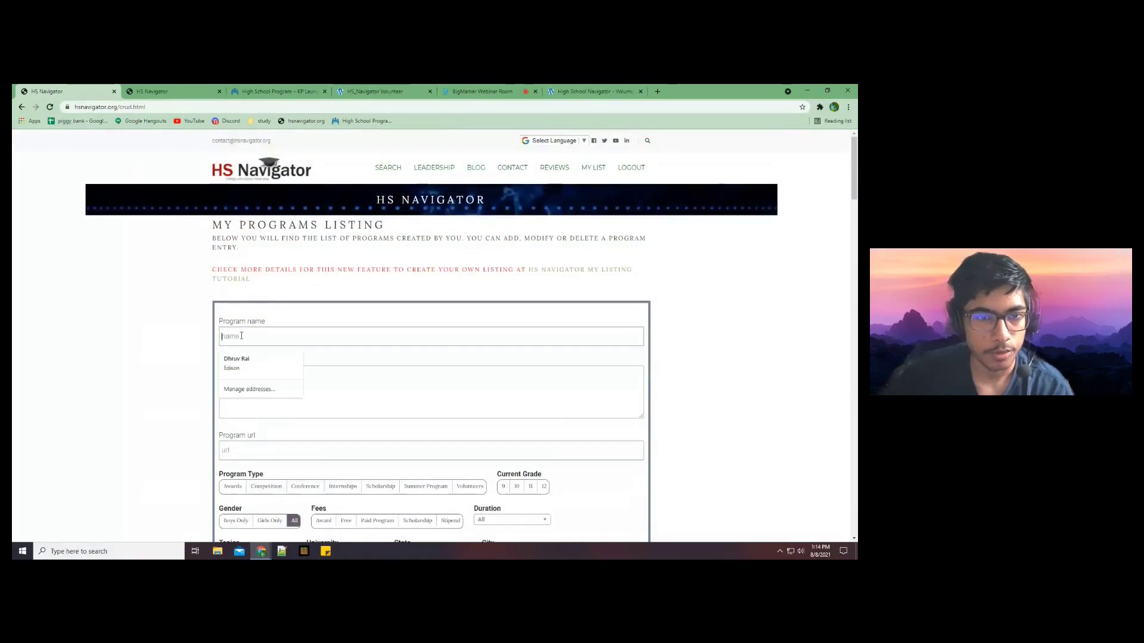
{"action": "scroll", "coordinate": [244, 327], "scroll_direction": "down", "scroll_amount": 1}
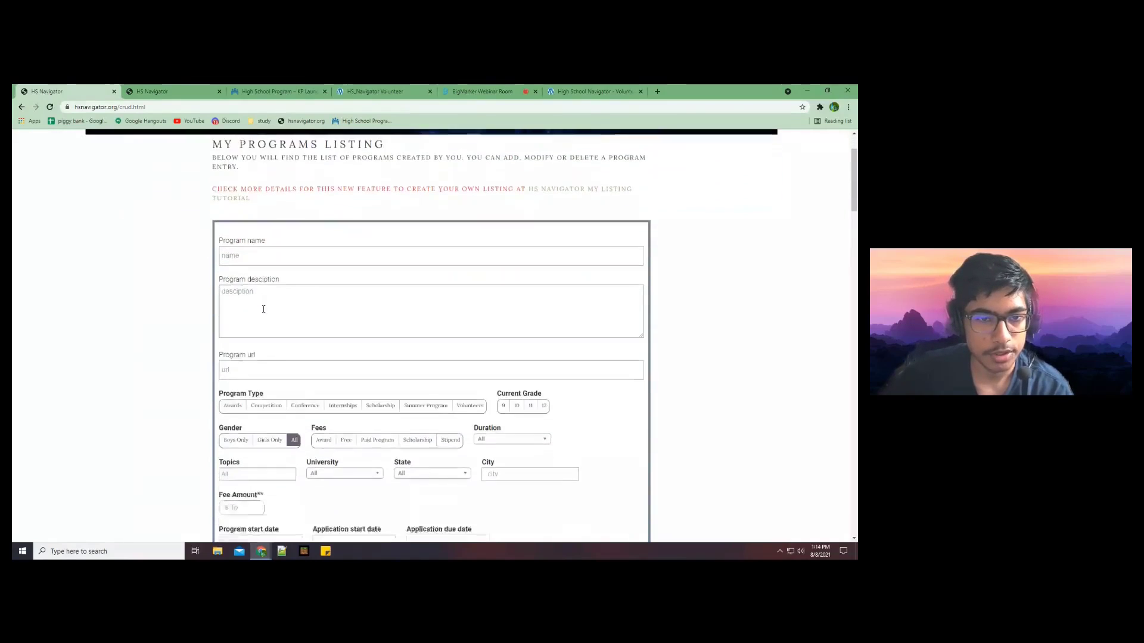
- Set the new program's type to Volunteers
{"action": "left_click", "coordinate": [230, 325]}
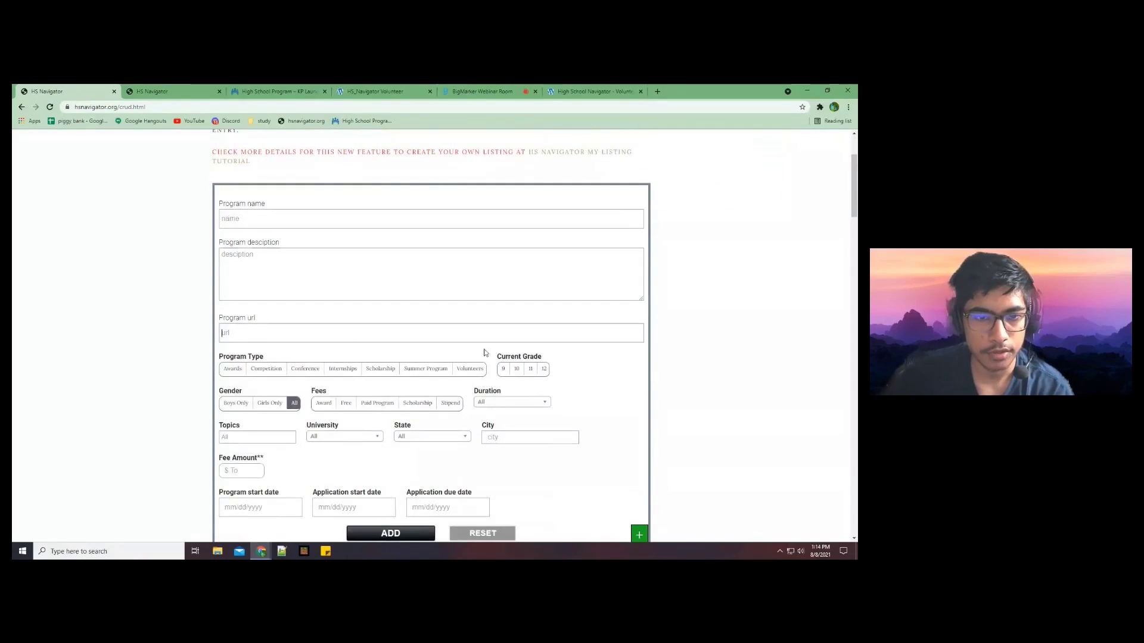
{"action": "scroll", "coordinate": [412, 337], "scroll_direction": "down", "scroll_amount": 2}
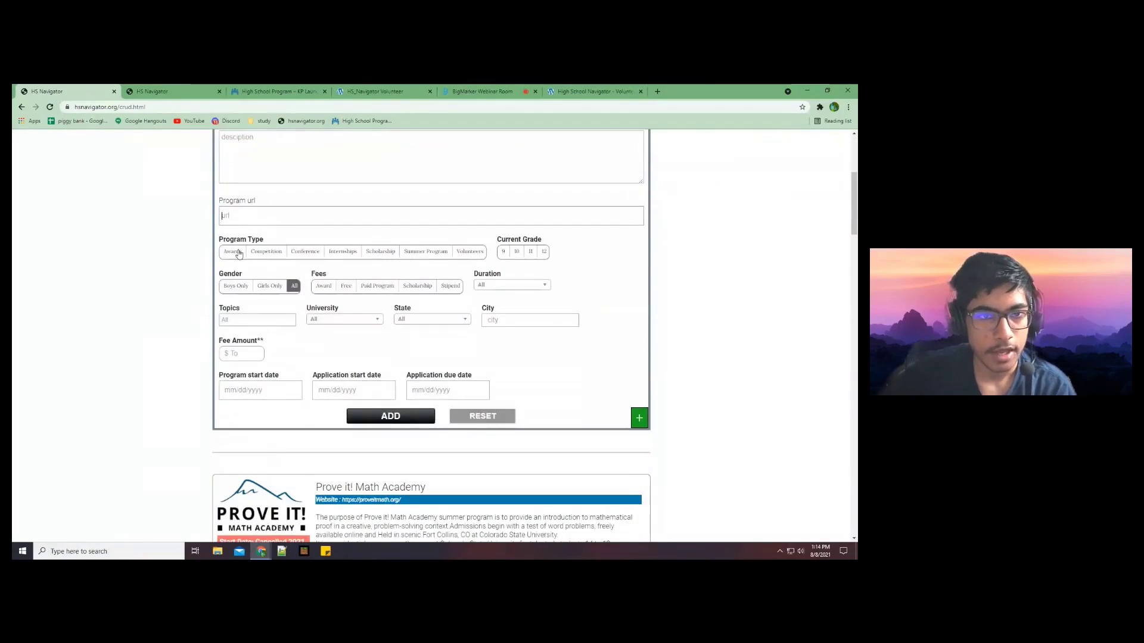
{"action": "left_click", "coordinate": [234, 258]}
{"action": "left_click", "coordinate": [266, 254]}
{"action": "left_click", "coordinate": [305, 254]}
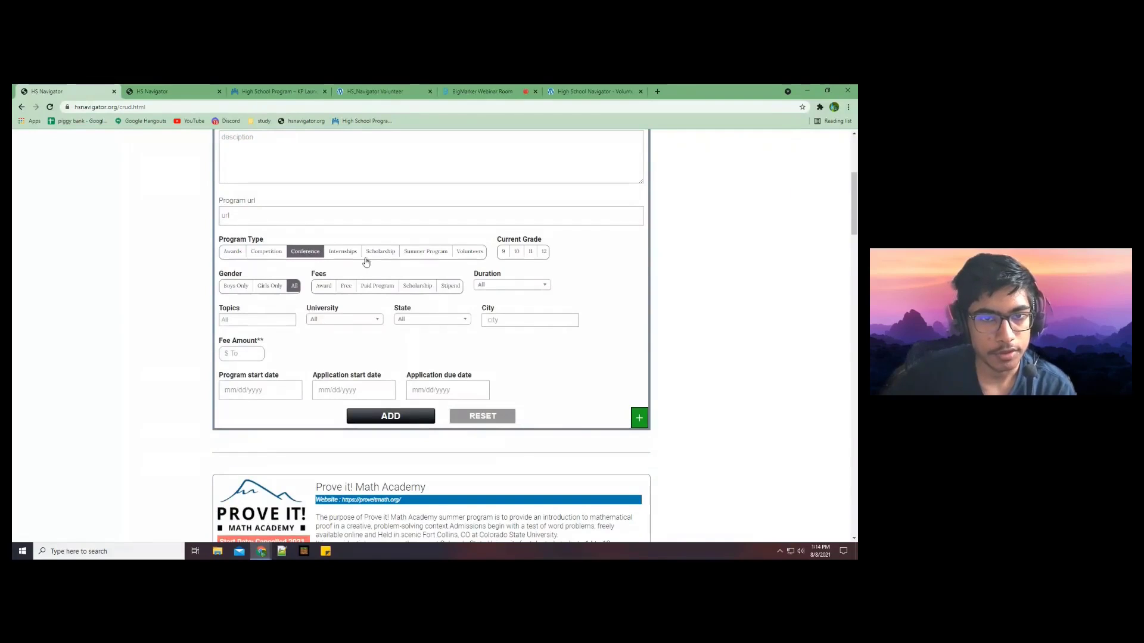
{"action": "left_click", "coordinate": [351, 255]}
{"action": "left_click", "coordinate": [440, 255]}
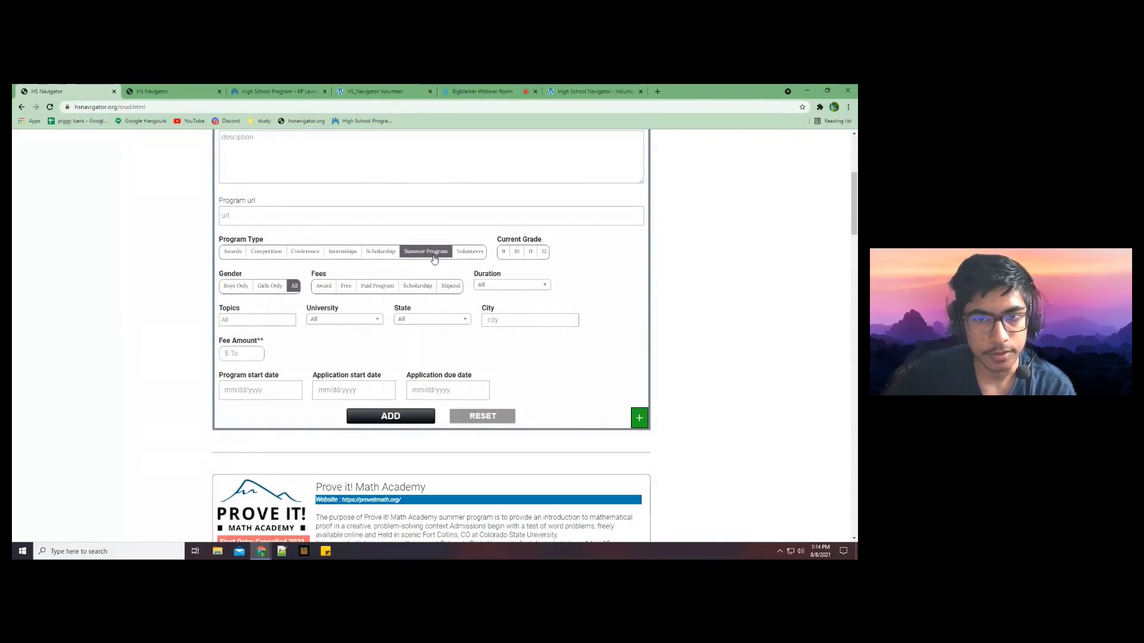
{"action": "left_click", "coordinate": [469, 253]}
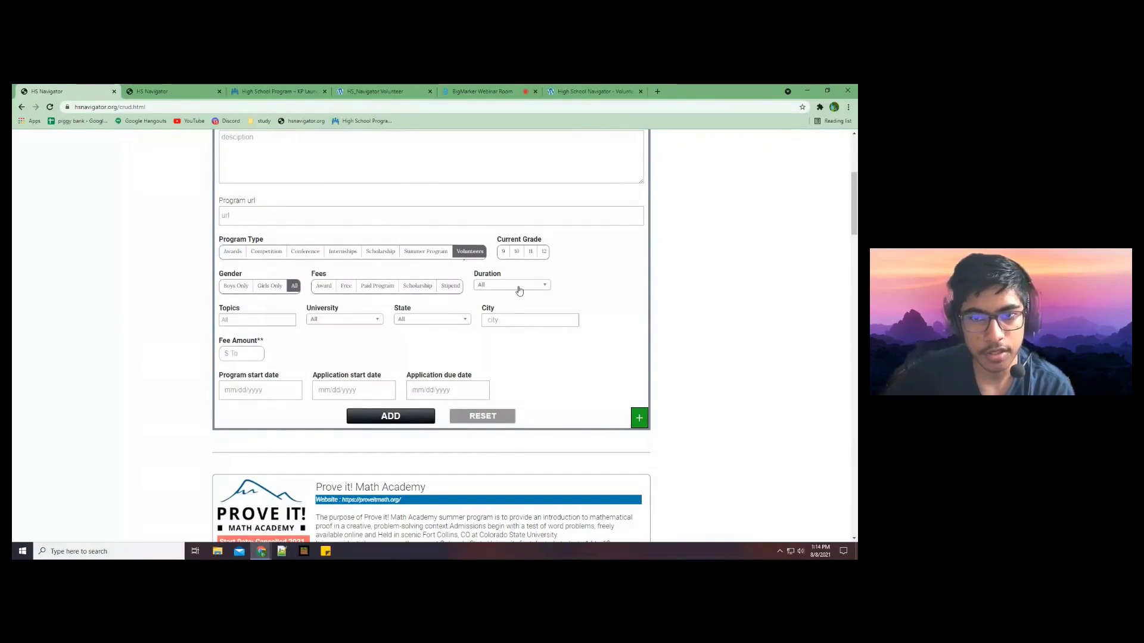
- Make the program eligible for grades 10 and 11 only
{"action": "left_click", "coordinate": [503, 251]}
{"action": "left_click", "coordinate": [516, 252]}
{"action": "left_click", "coordinate": [530, 252]}
{"action": "left_click", "coordinate": [505, 253]}
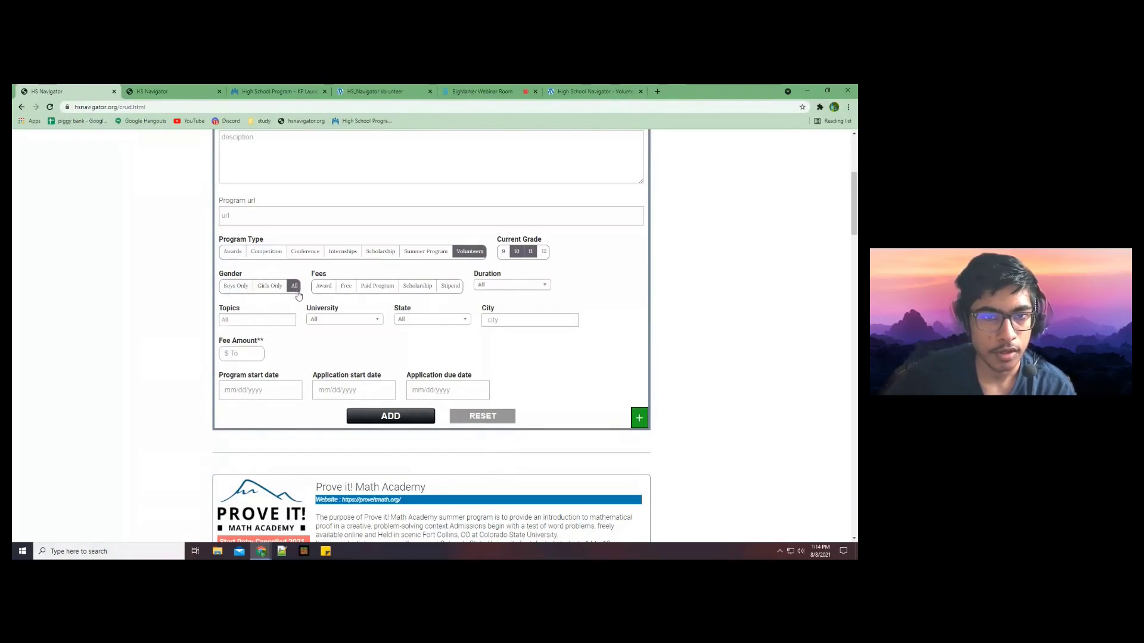
- Set the program's fee type to Free
{"action": "left_click", "coordinate": [323, 286]}
{"action": "left_click", "coordinate": [346, 286]}
{"action": "left_click", "coordinate": [377, 286]}
{"action": "left_click", "coordinate": [417, 286]}
{"action": "left_click", "coordinate": [453, 287]}
{"action": "left_click", "coordinate": [345, 289]}
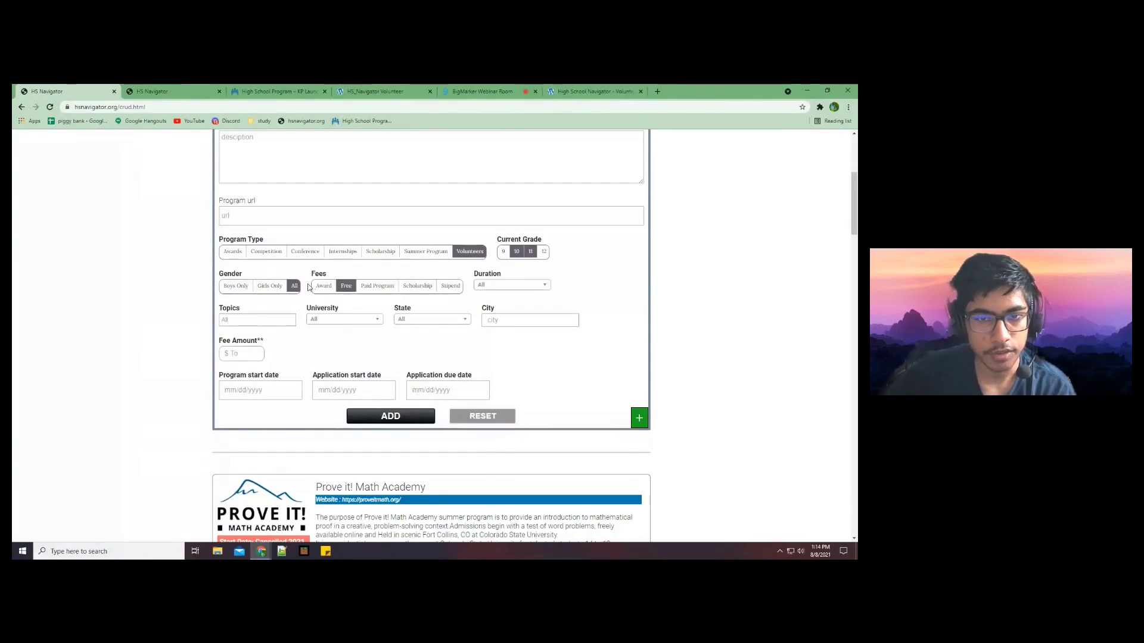
- Review the duration and topic dropdowns, leaving both at All
{"action": "left_click", "coordinate": [511, 287]}
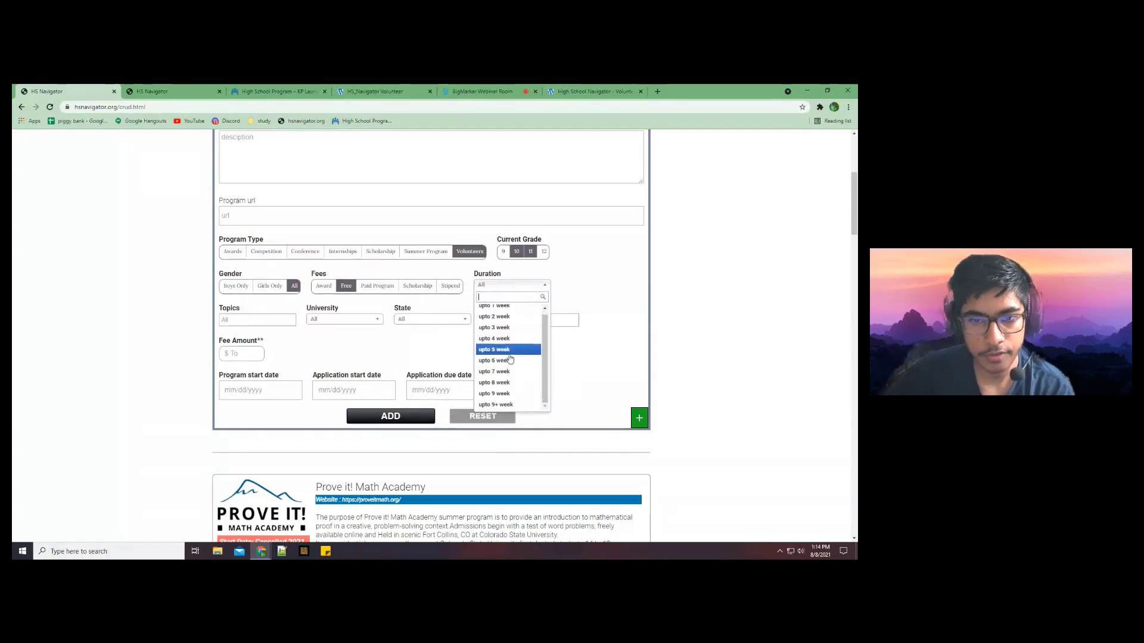
{"action": "left_click", "coordinate": [597, 285]}
{"action": "left_click", "coordinate": [237, 318]}
{"action": "scroll", "coordinate": [291, 356], "scroll_direction": "down", "scroll_amount": 5}
{"action": "left_click_drag", "start_coordinate": [291, 356], "coordinate": [292, 423]}
{"action": "left_click", "coordinate": [357, 320]}
- Review the university and state lists, leaving both at All
{"action": "left_click", "coordinate": [357, 320]}
{"action": "scroll", "coordinate": [358, 324], "scroll_direction": "down", "scroll_amount": 1}
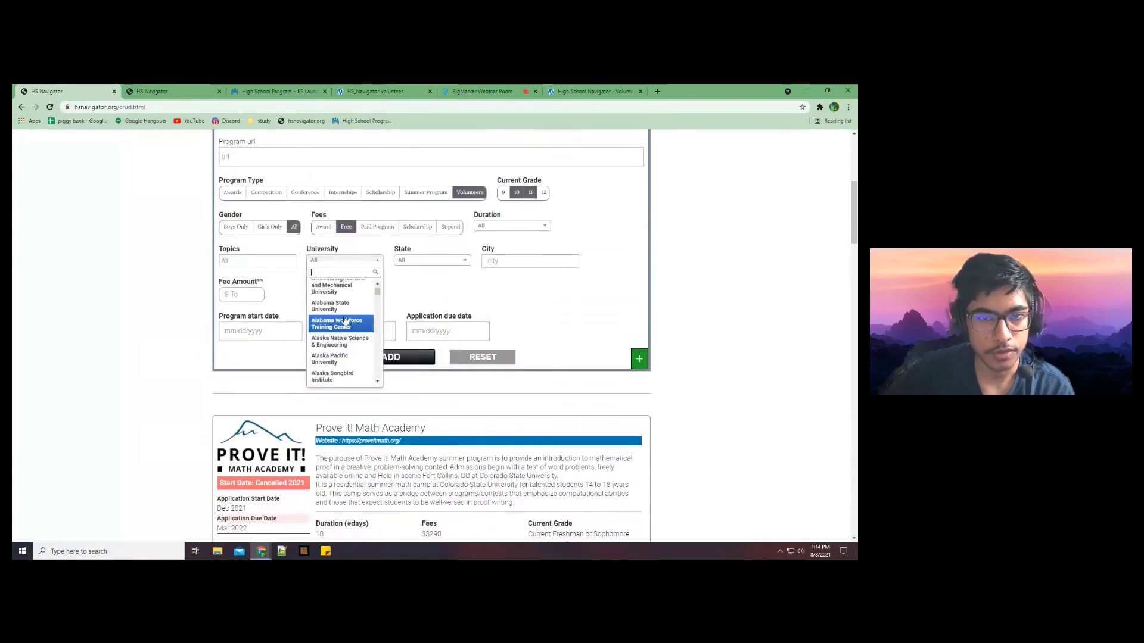
{"action": "left_click", "coordinate": [434, 280]}
{"action": "left_click", "coordinate": [436, 260]}
{"action": "scroll", "coordinate": [429, 316], "scroll_direction": "down", "scroll_amount": 5}
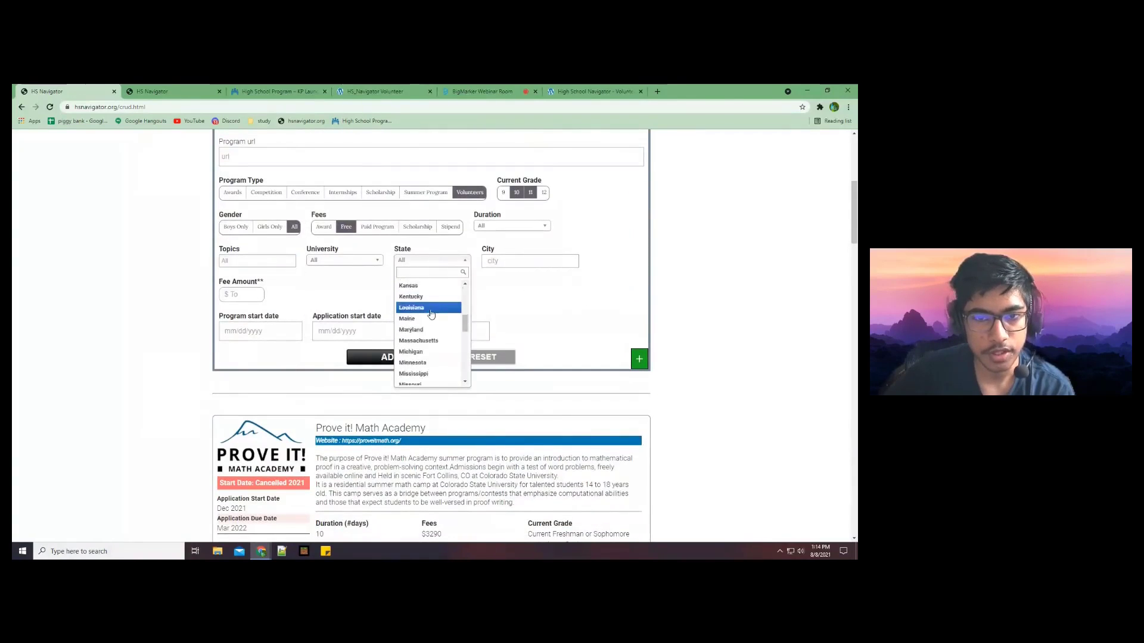
{"action": "left_click", "coordinate": [515, 264]}
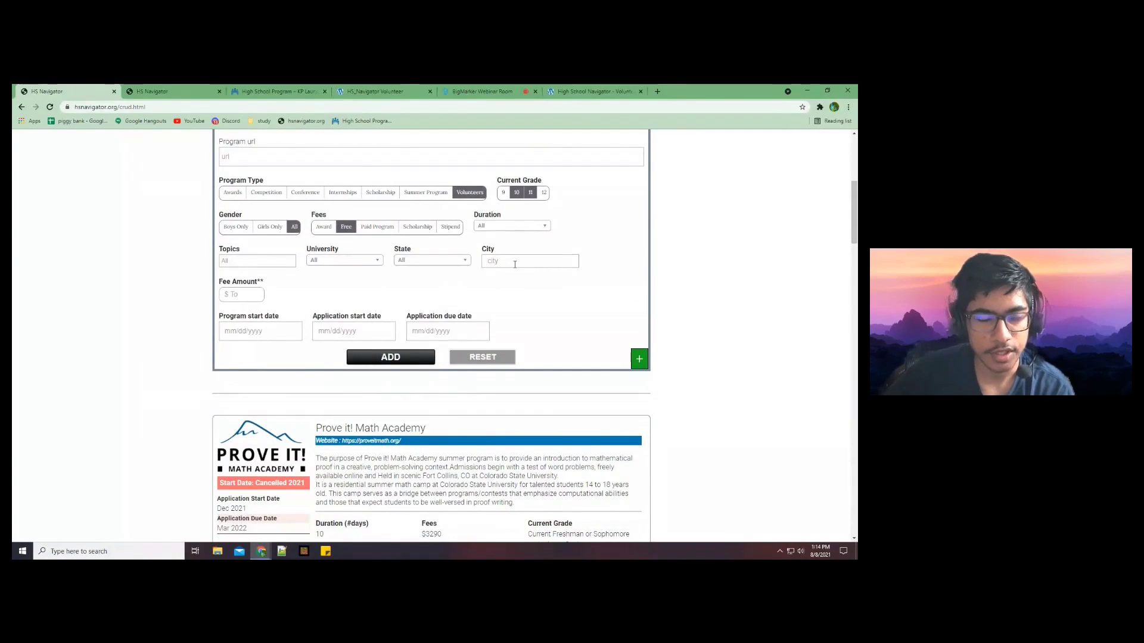
{"action": "scroll", "coordinate": [345, 293], "scroll_direction": "up", "scroll_amount": 2}
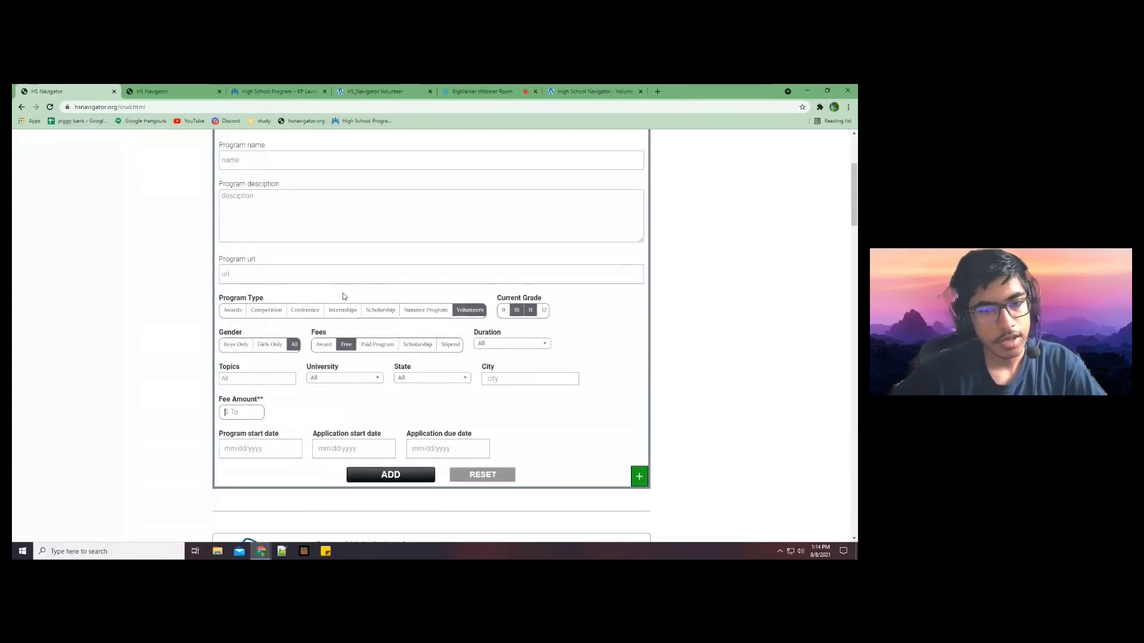
- Check the program start, application start and due date calendars without picking dates
{"action": "left_click", "coordinate": [254, 449]}
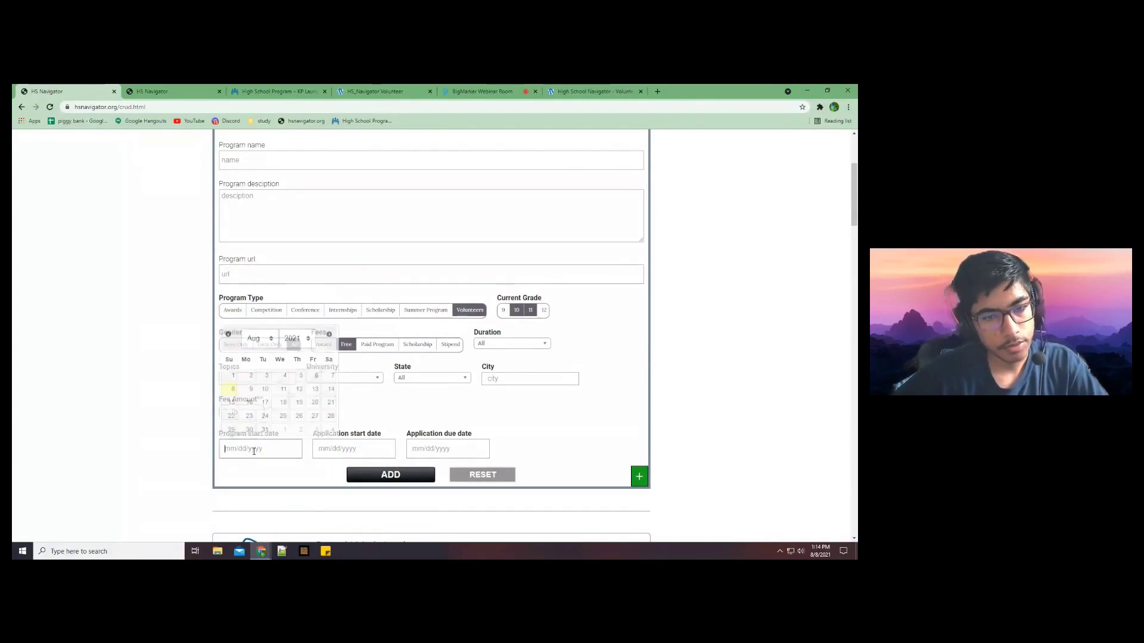
{"action": "left_click", "coordinate": [377, 450]}
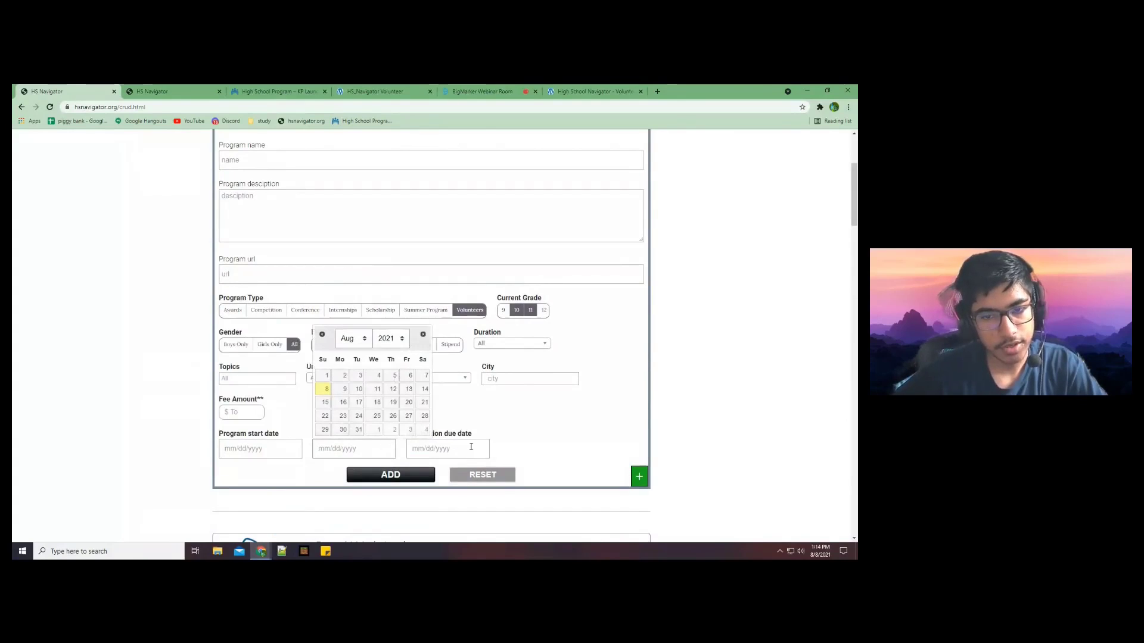
{"action": "left_click", "coordinate": [471, 447]}
{"action": "left_click", "coordinate": [570, 425]}
{"action": "scroll", "coordinate": [573, 422], "scroll_direction": "down", "scroll_amount": 3}
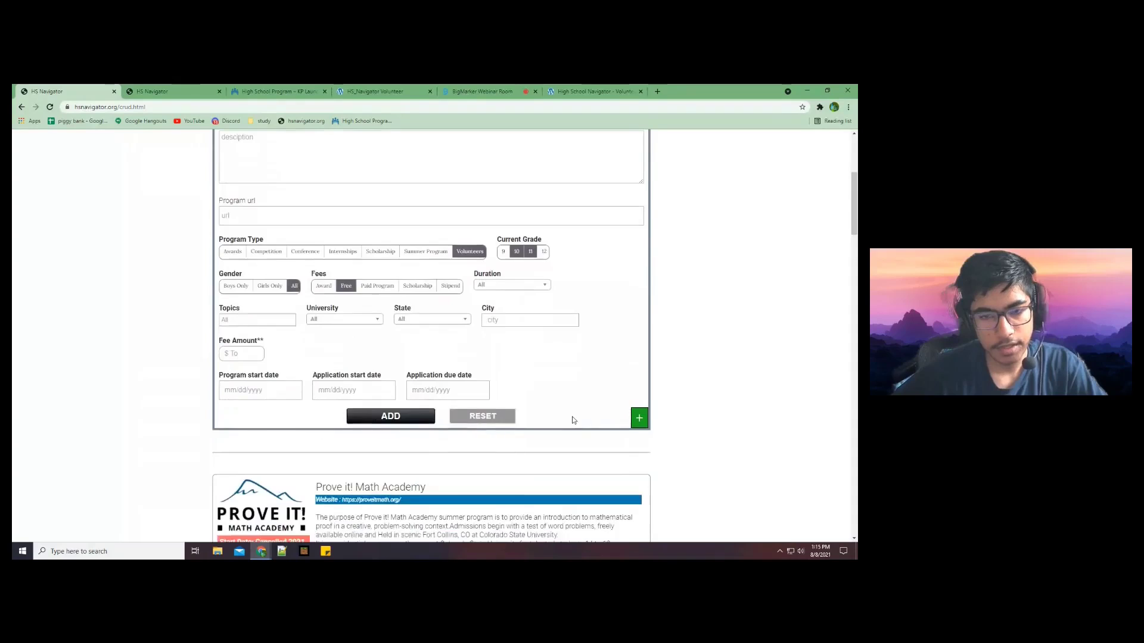
{"action": "scroll", "coordinate": [577, 416], "scroll_direction": "up", "scroll_amount": 6}
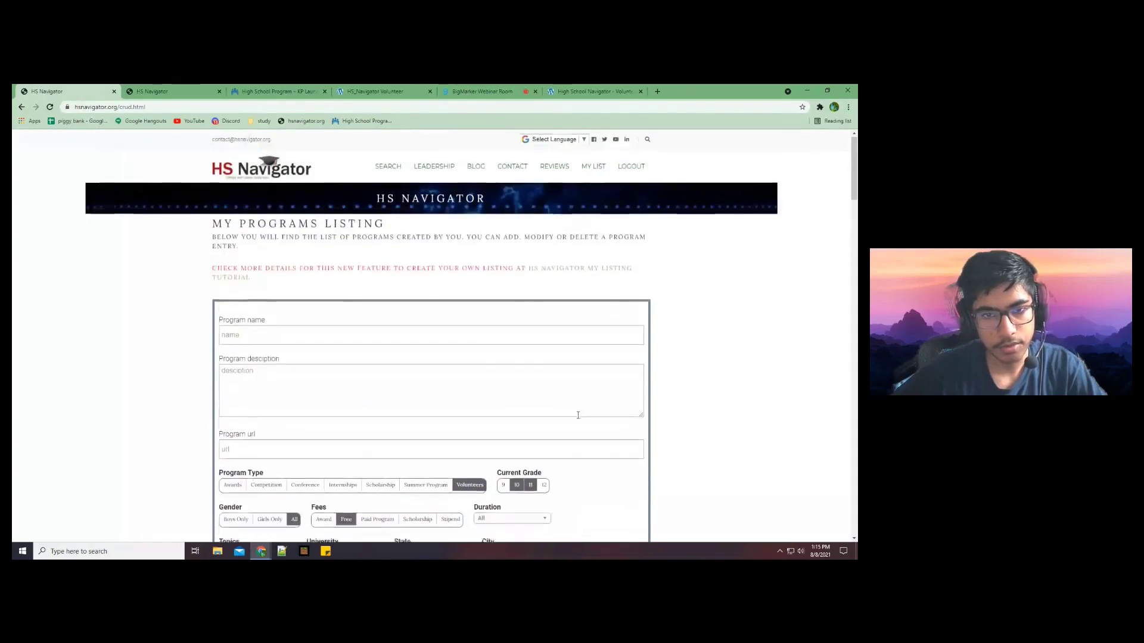
{"action": "scroll", "coordinate": [567, 417], "scroll_direction": "down", "scroll_amount": 3}
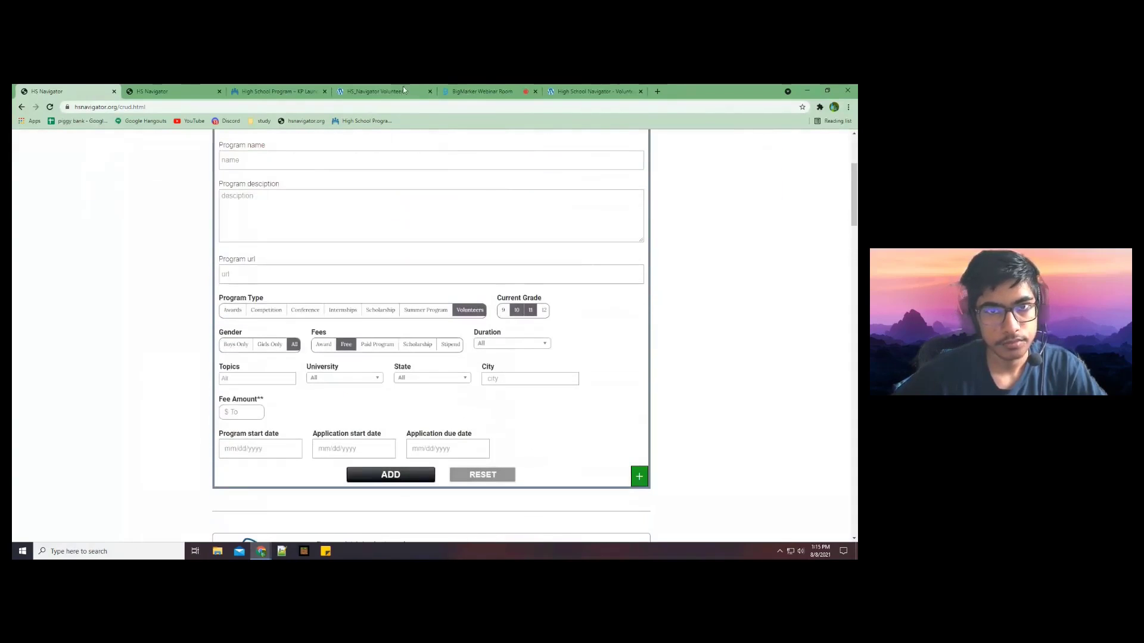
{"action": "left_click", "coordinate": [476, 89]}
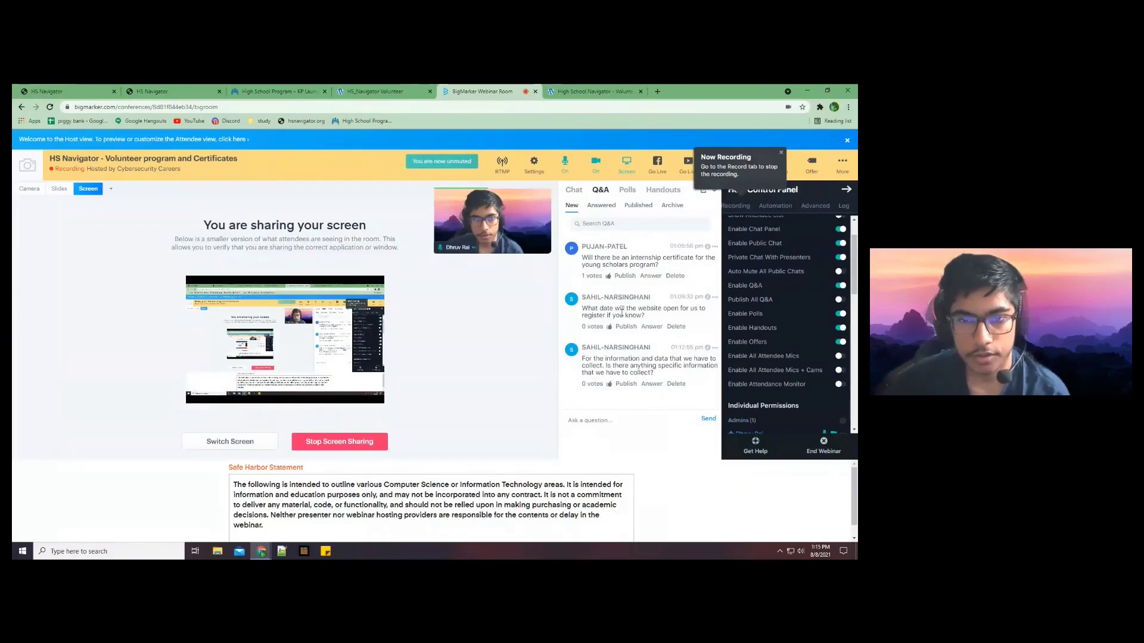
- Return from the webinar room to the HS Navigator add-program form
{"action": "left_click", "coordinate": [44, 89]}
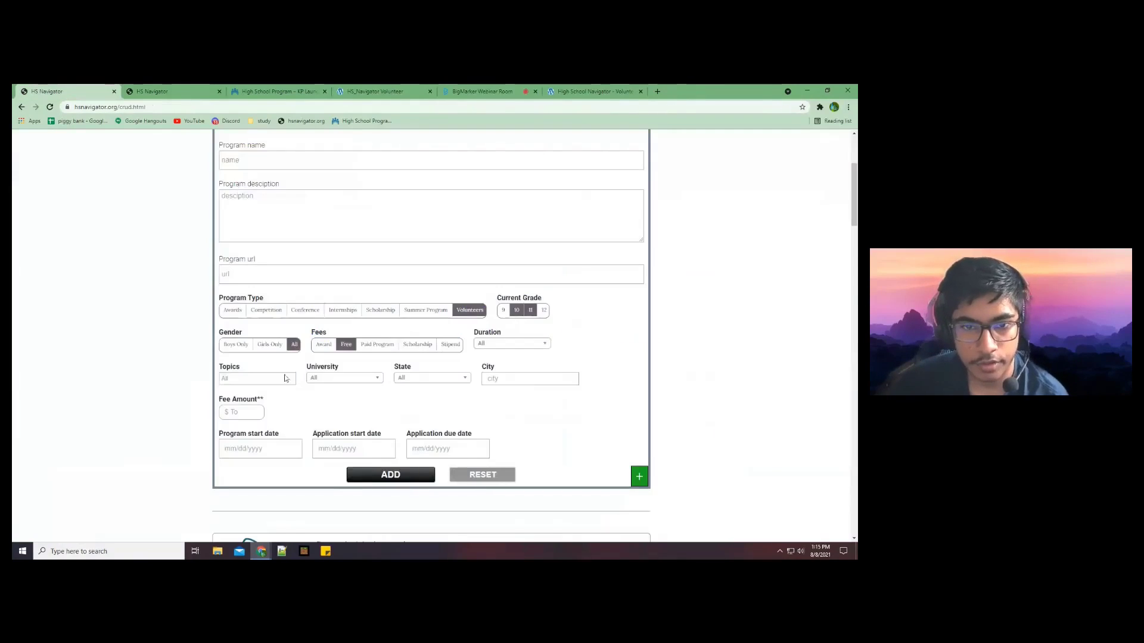
{"action": "scroll", "coordinate": [386, 288], "scroll_direction": "up", "scroll_amount": 3}
- Glance at the webinar room and come back to the HS Navigator program form
{"action": "scroll", "coordinate": [259, 391], "scroll_direction": "down", "scroll_amount": 1}
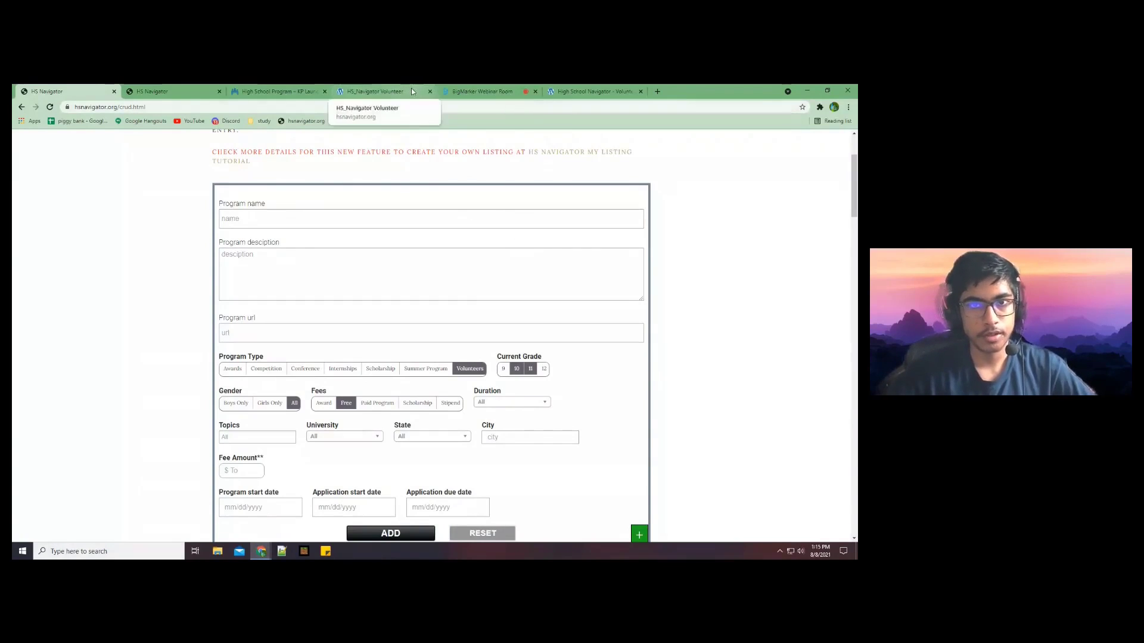
{"action": "left_click", "coordinate": [461, 91]}
{"action": "key", "text": "ctrl+1"}
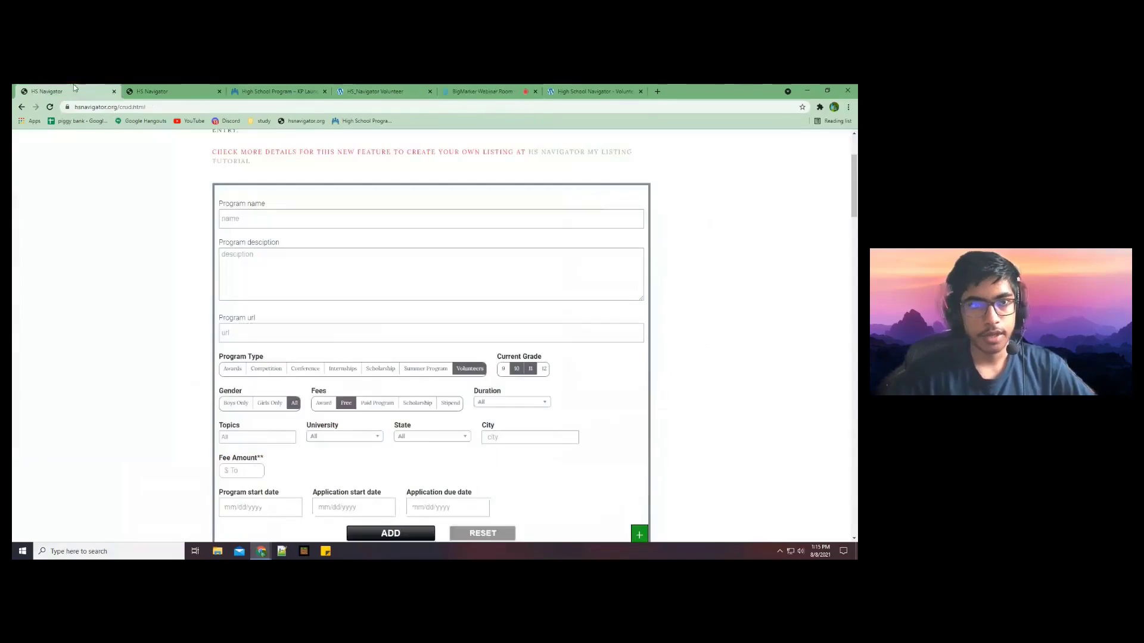
{"action": "scroll", "coordinate": [482, 212], "scroll_direction": "down", "scroll_amount": 1}
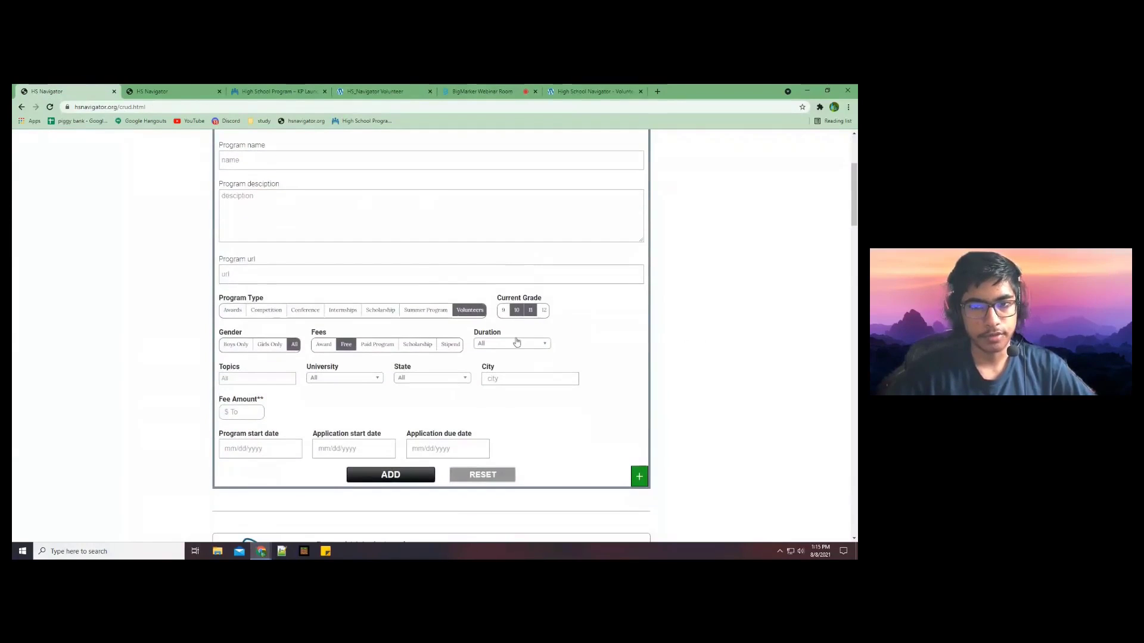
{"action": "scroll", "coordinate": [447, 291], "scroll_direction": "up", "scroll_amount": 1}
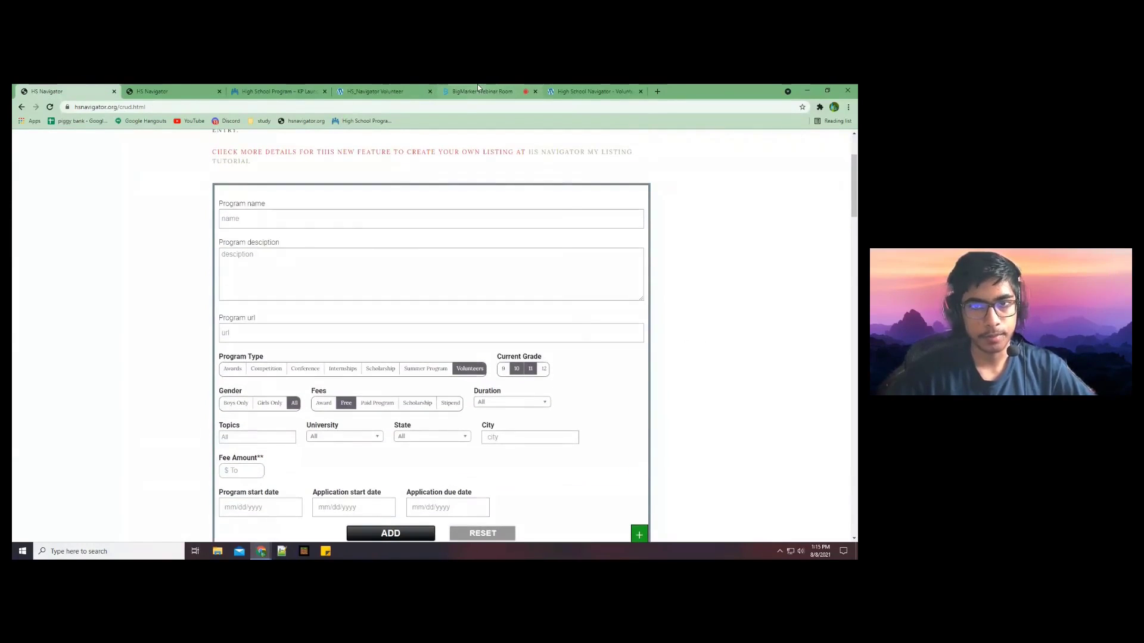
- Unmute the webinar microphone and bring up the KP LAUNCH High School Program page
{"action": "left_click", "coordinate": [477, 87]}
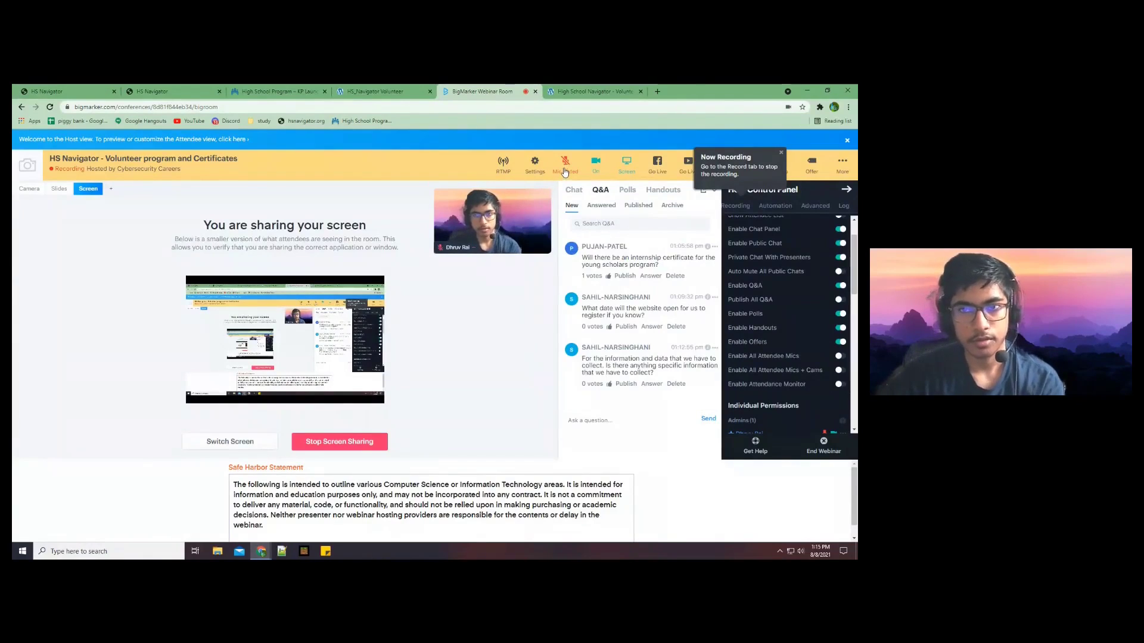
{"action": "left_click", "coordinate": [564, 173]}
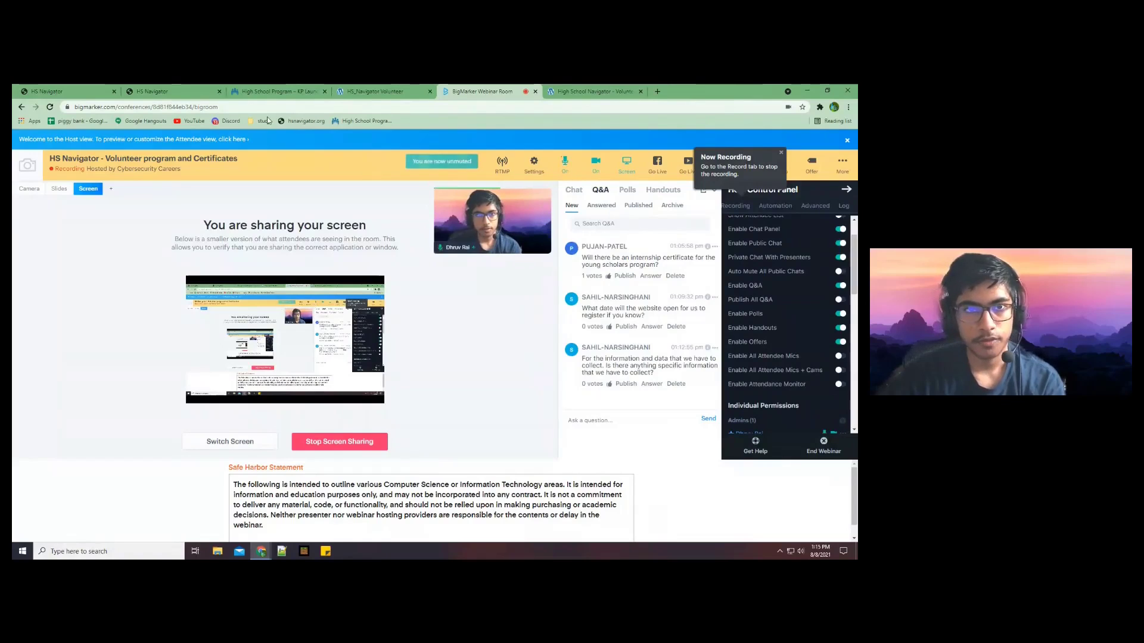
{"action": "left_click", "coordinate": [275, 90]}
- Check the HS Navigator add-program form briefly, then come back to the KP LAUNCH High School Program page
{"action": "left_click_drag", "start_coordinate": [275, 91], "coordinate": [169, 90]}
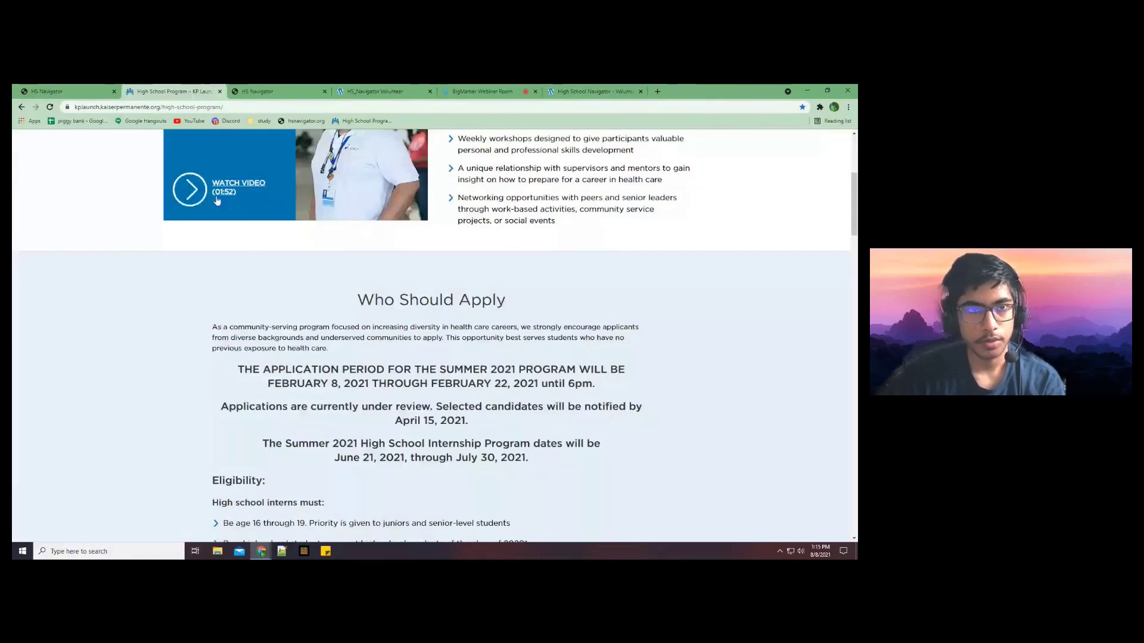
{"action": "scroll", "coordinate": [250, 262], "scroll_direction": "up", "scroll_amount": 4}
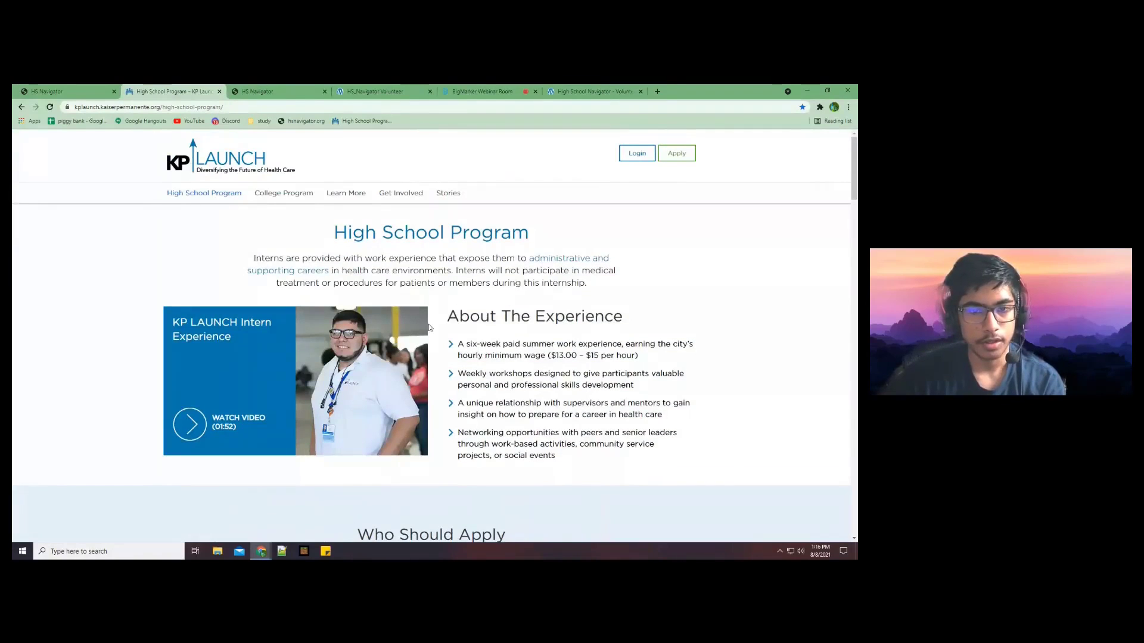
{"action": "scroll", "coordinate": [431, 328], "scroll_direction": "down", "scroll_amount": 4}
{"action": "left_click", "coordinate": [48, 90]}
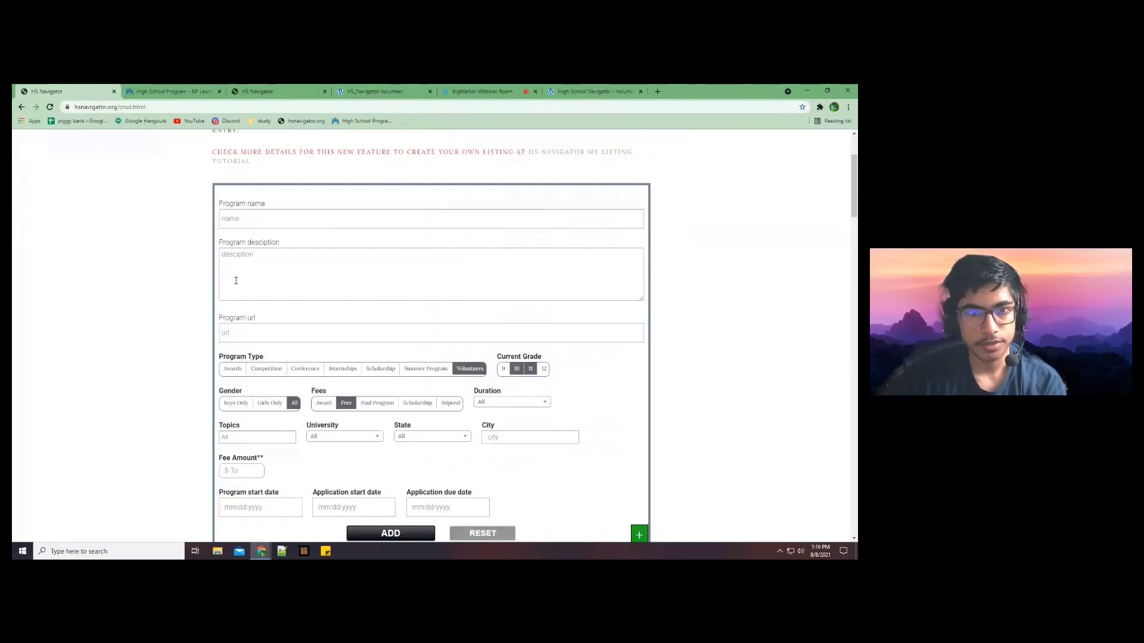
{"action": "left_click", "coordinate": [169, 92]}
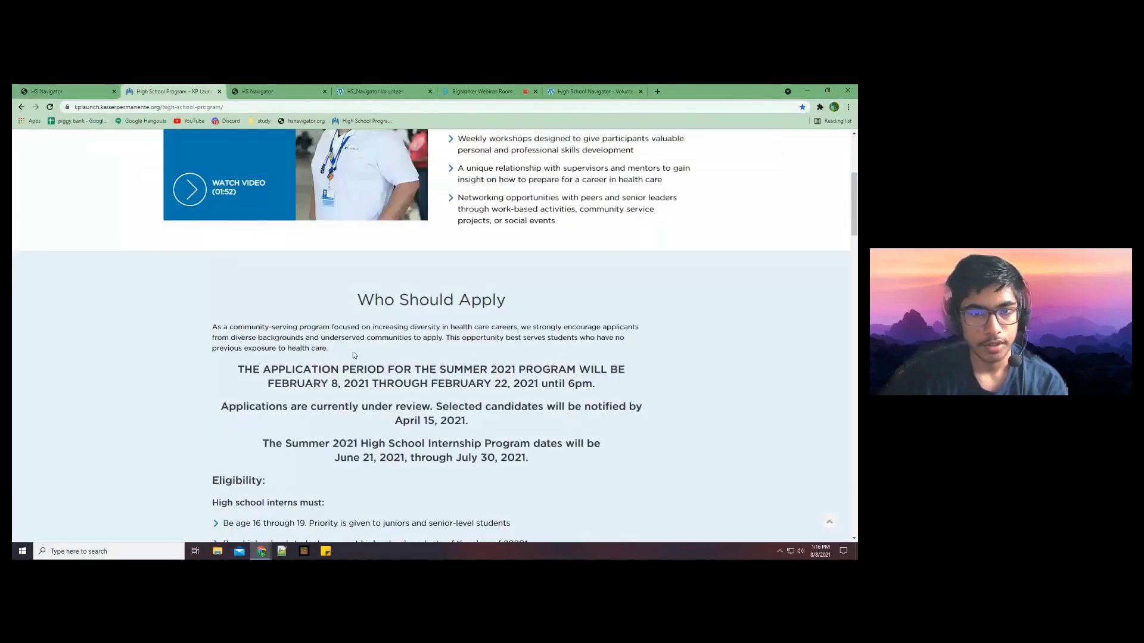
- Highlight the six-week length and the word 'paid' in the program's first bullet
{"action": "scroll", "coordinate": [399, 355], "scroll_direction": "up", "scroll_amount": 4}
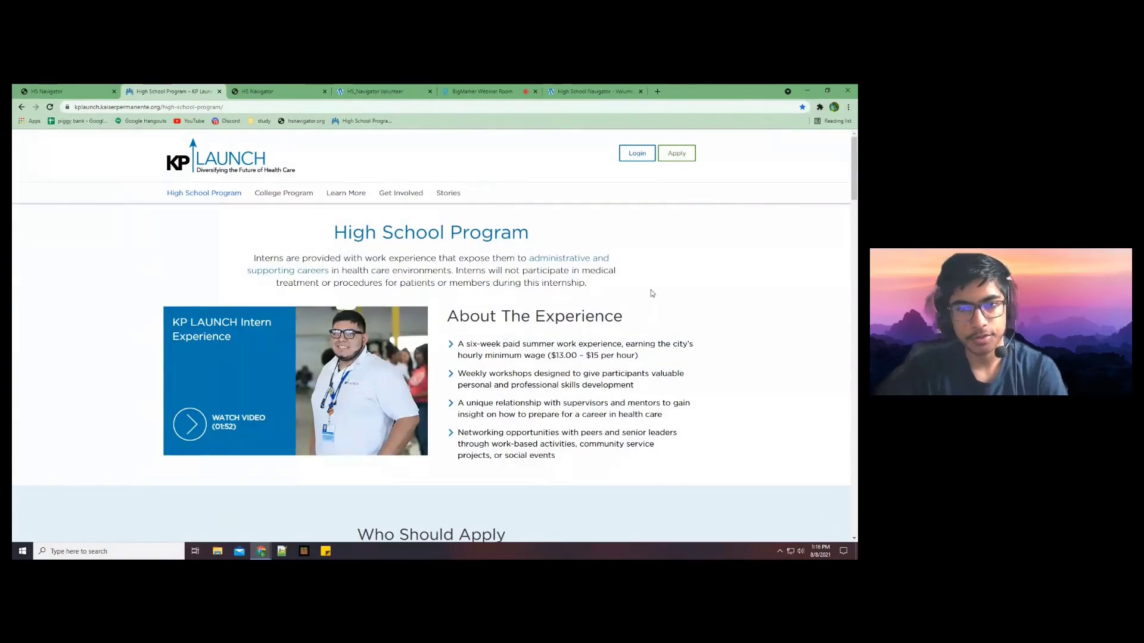
{"action": "scroll", "coordinate": [657, 280], "scroll_direction": "down", "scroll_amount": 2}
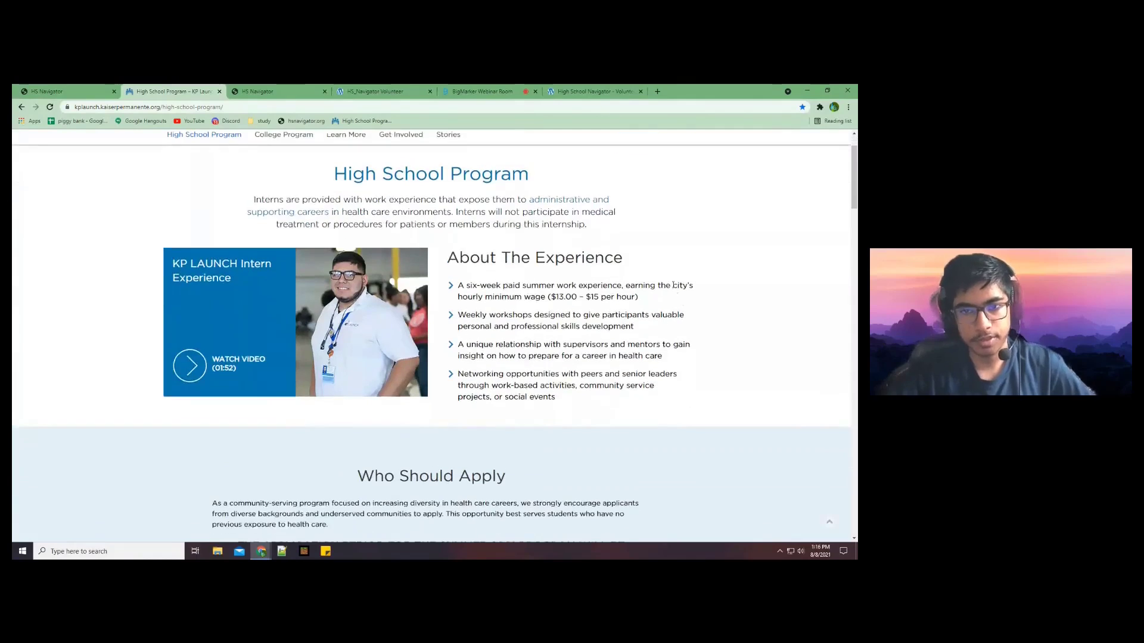
{"action": "scroll", "coordinate": [483, 256], "scroll_direction": "down", "scroll_amount": 1}
{"action": "scroll", "coordinate": [476, 244], "scroll_direction": "up", "scroll_amount": 1}
{"action": "left_click_drag", "start_coordinate": [468, 227], "coordinate": [558, 231]}
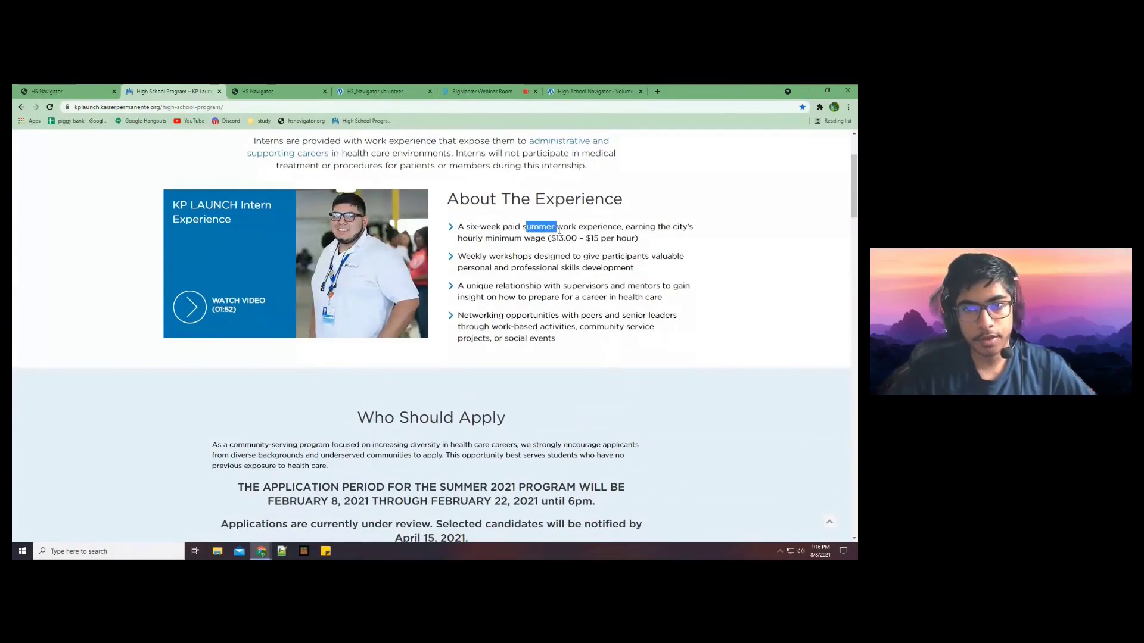
{"action": "double_click", "coordinate": [512, 226]}
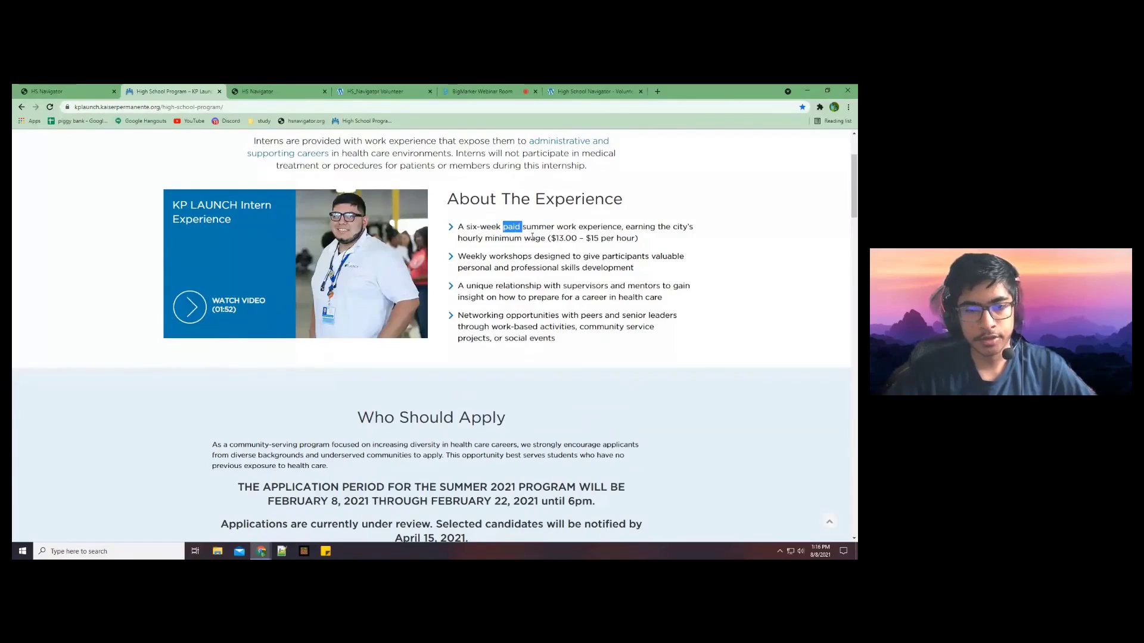
- Highlight the Summer 2021 program dates and the application and notification period lines
{"action": "scroll", "coordinate": [530, 241], "scroll_direction": "down", "scroll_amount": 3}
{"action": "left_click_drag", "start_coordinate": [260, 386], "coordinate": [561, 412]}
{"action": "left_click_drag", "start_coordinate": [210, 339], "coordinate": [470, 364]}
{"action": "left_click", "coordinate": [473, 366]}
{"action": "left_click_drag", "start_coordinate": [280, 384], "coordinate": [469, 400]}
- Highlight the high school intern eligibility requirements, then return to the HS Navigator add-program form
{"action": "scroll", "coordinate": [444, 385], "scroll_direction": "down", "scroll_amount": 2}
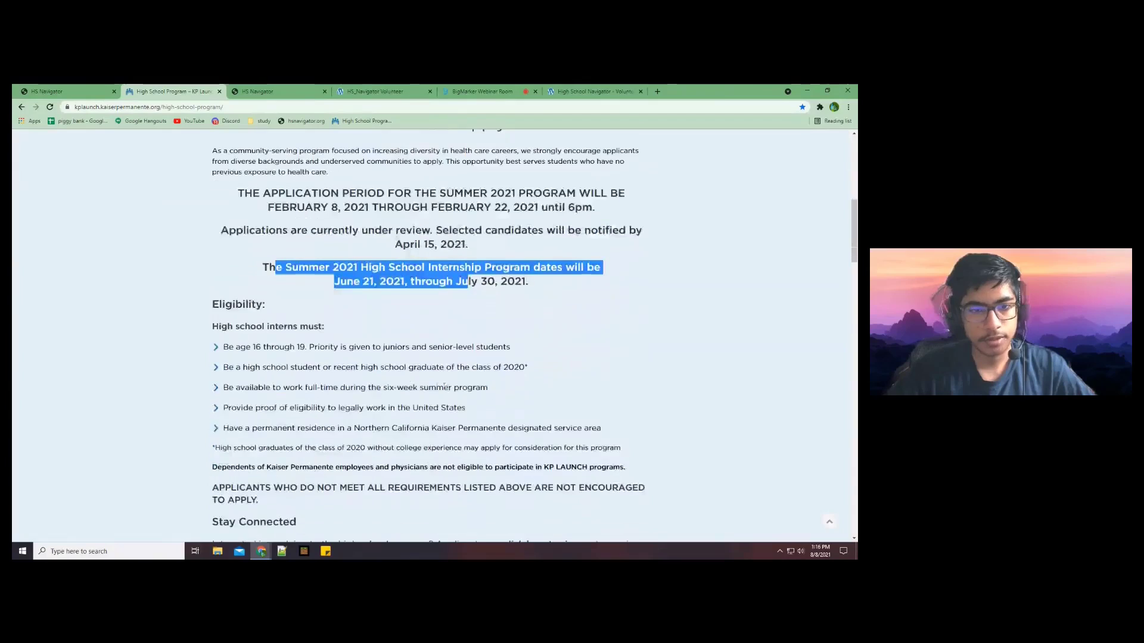
{"action": "scroll", "coordinate": [245, 304], "scroll_direction": "down", "scroll_amount": 1}
{"action": "left_click_drag", "start_coordinate": [216, 270], "coordinate": [540, 354]}
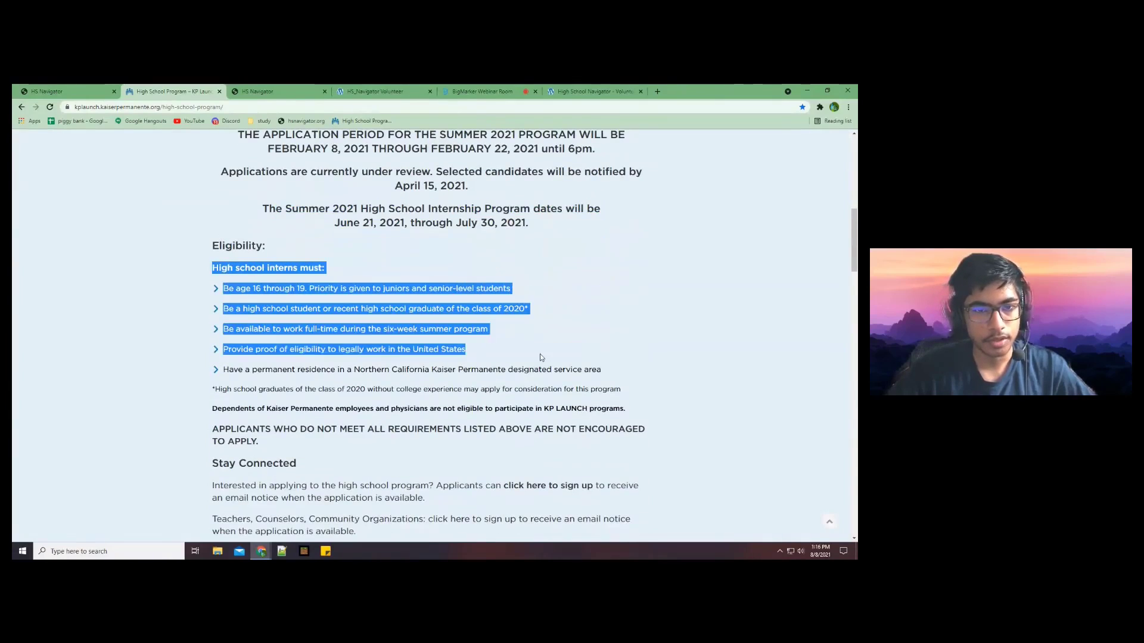
{"action": "left_click", "coordinate": [540, 354]}
{"action": "scroll", "coordinate": [420, 286], "scroll_direction": "up", "scroll_amount": 4}
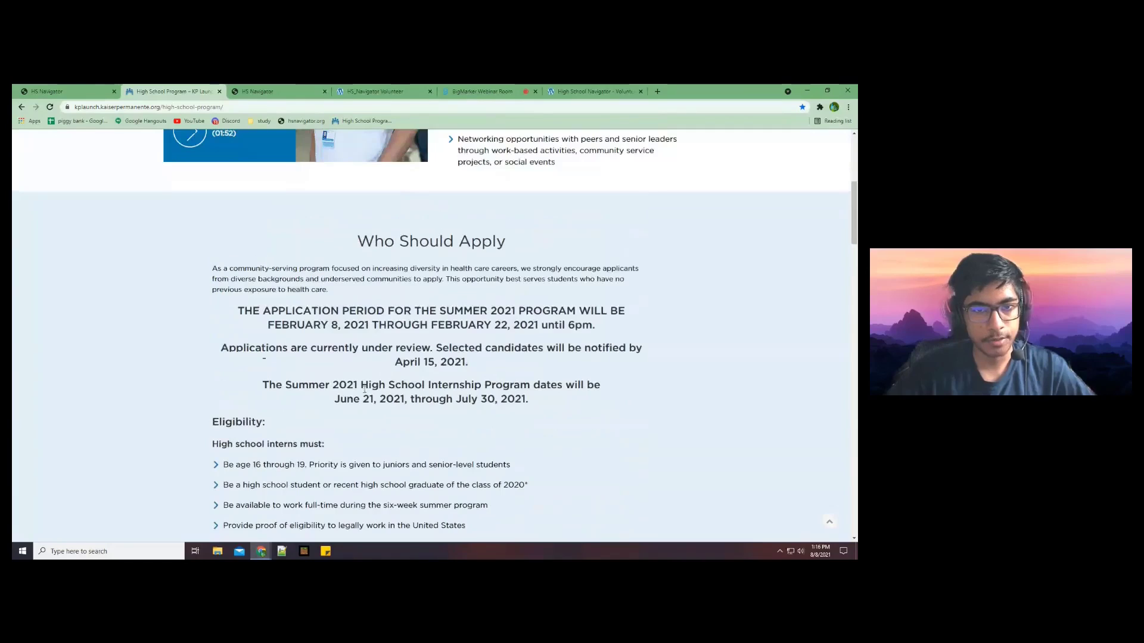
{"action": "key", "text": "ctrl+shift+Tab"}
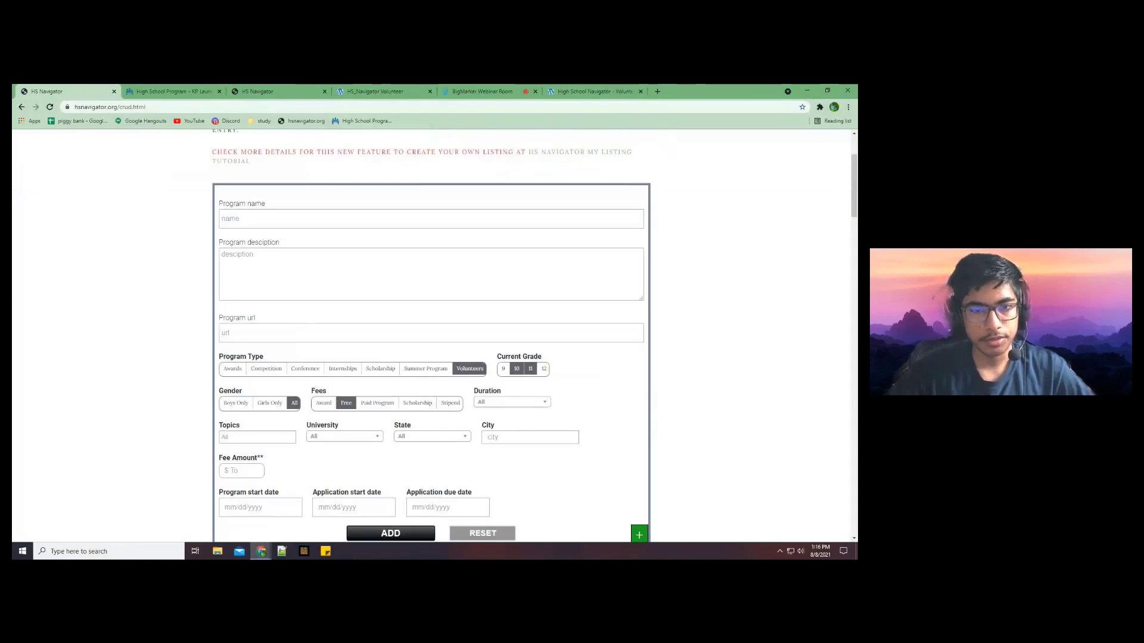
{"action": "scroll", "coordinate": [306, 304], "scroll_direction": "down", "scroll_amount": 1}
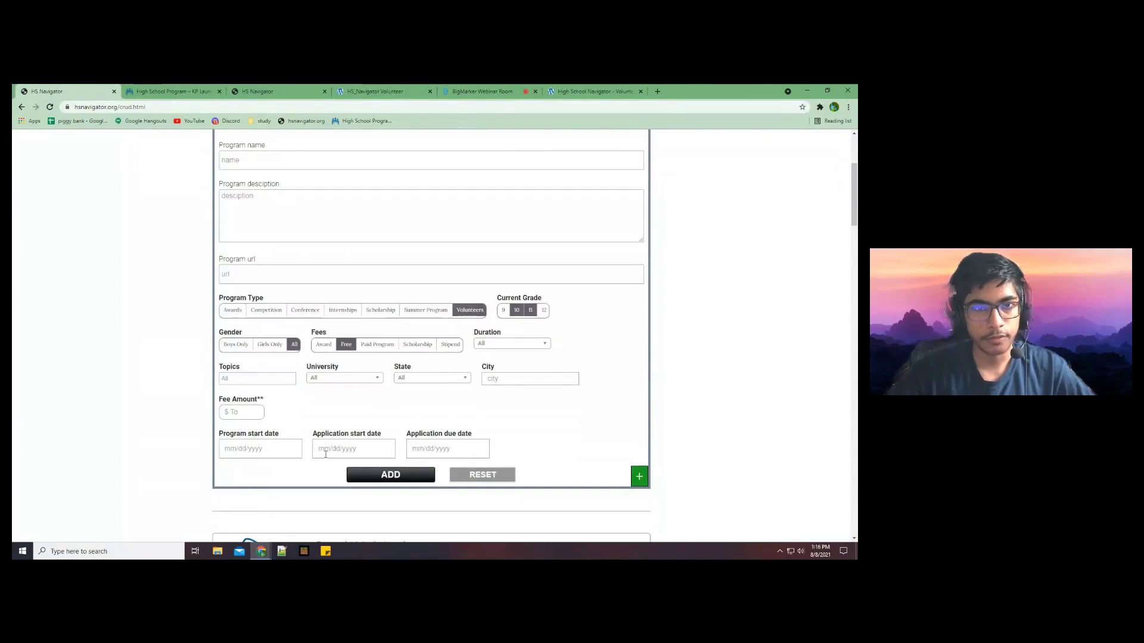
{"action": "scroll", "coordinate": [237, 227], "scroll_direction": "up", "scroll_amount": 1}
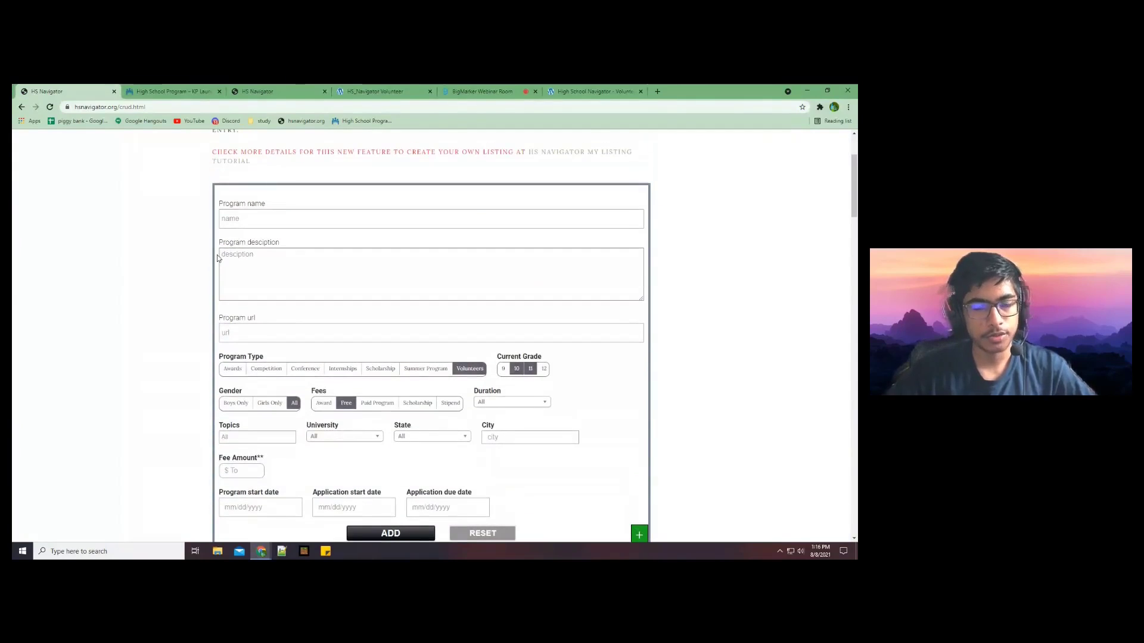
{"action": "scroll", "coordinate": [334, 286], "scroll_direction": "down", "scroll_amount": 4}
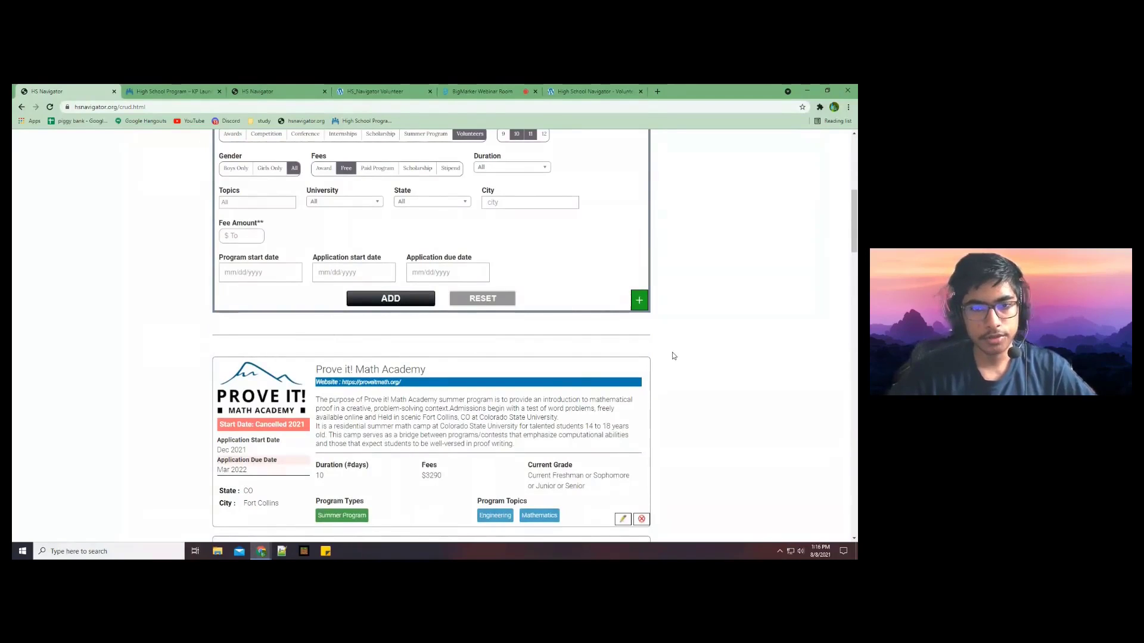
{"action": "scroll", "coordinate": [676, 343], "scroll_direction": "down", "scroll_amount": 2}
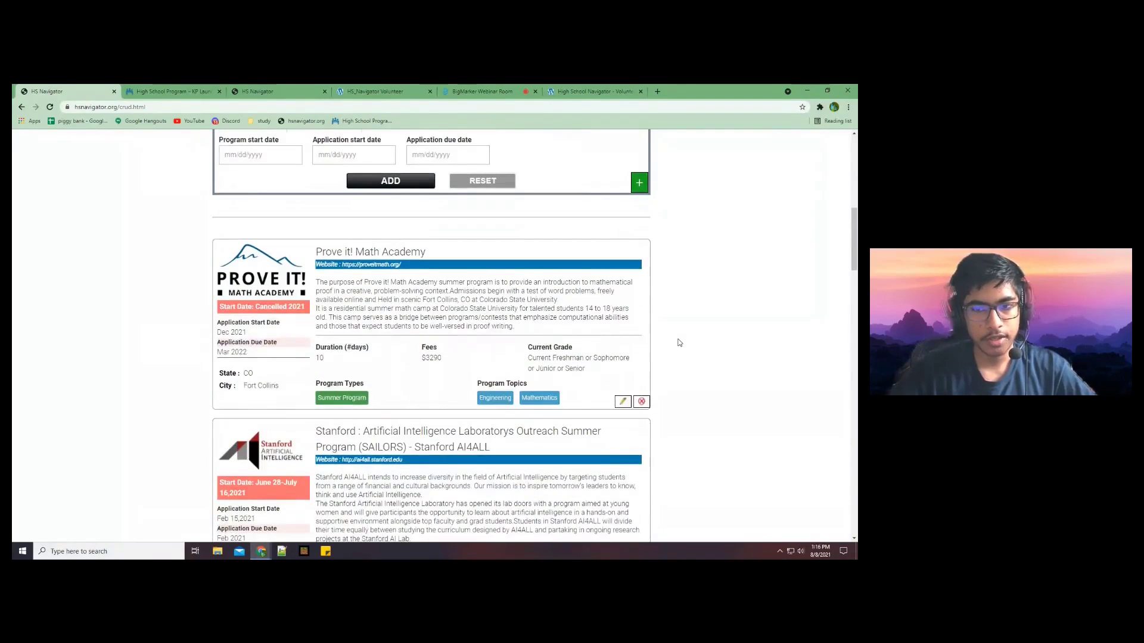
{"action": "scroll", "coordinate": [560, 271], "scroll_direction": "down", "scroll_amount": 1}
{"action": "scroll", "coordinate": [385, 321], "scroll_direction": "up", "scroll_amount": 3}
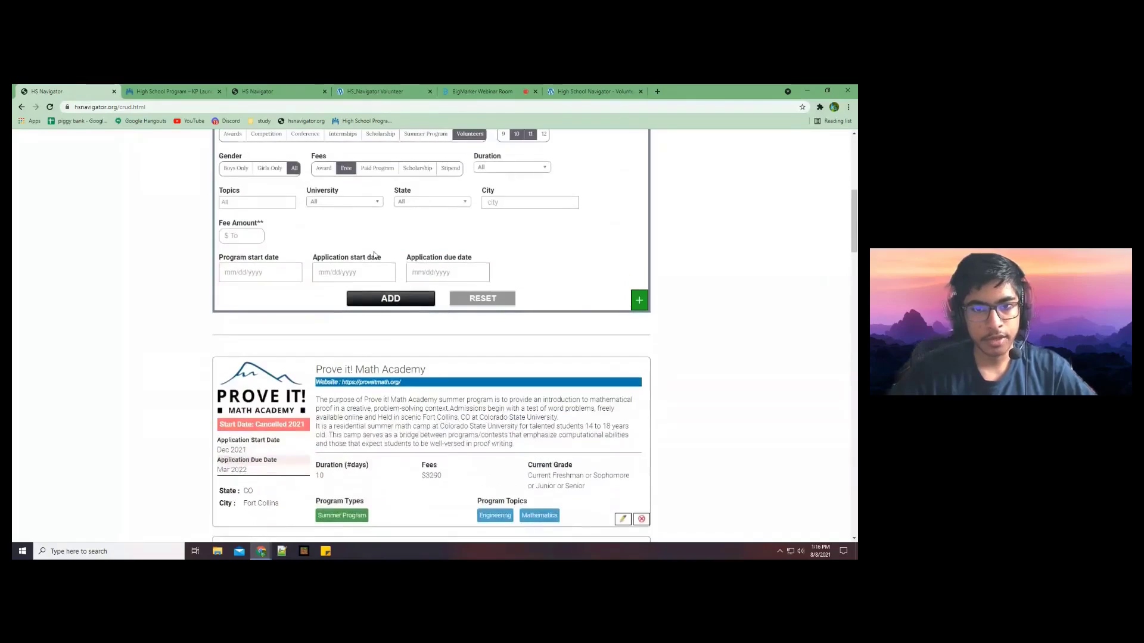
{"action": "scroll", "coordinate": [357, 322], "scroll_direction": "down", "scroll_amount": 10}
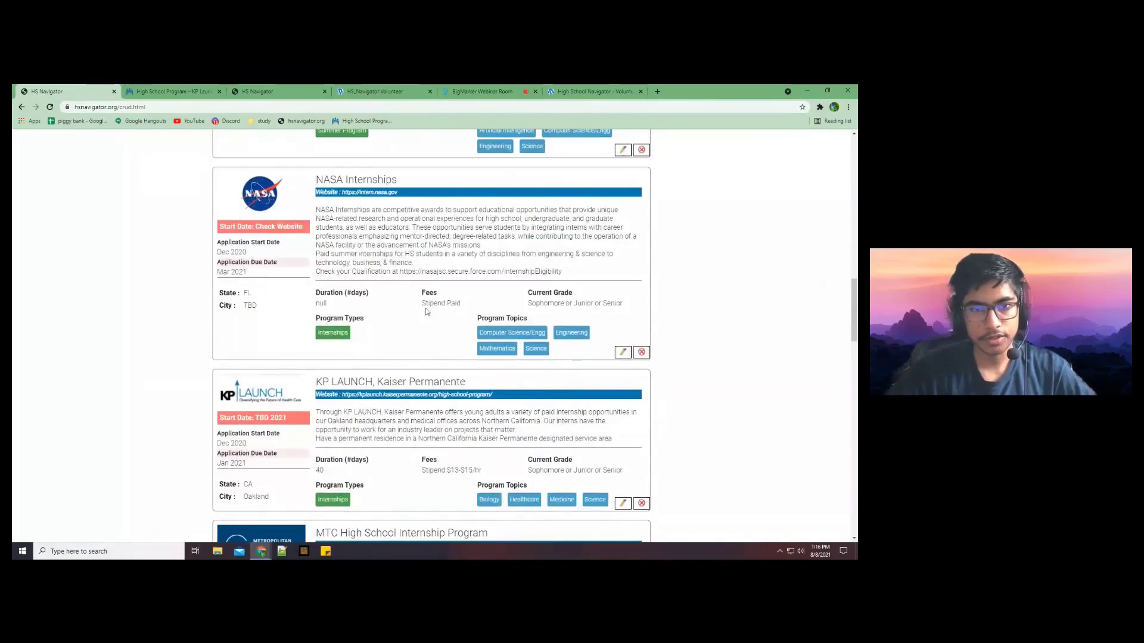
{"action": "scroll", "coordinate": [425, 308], "scroll_direction": "up", "scroll_amount": 7}
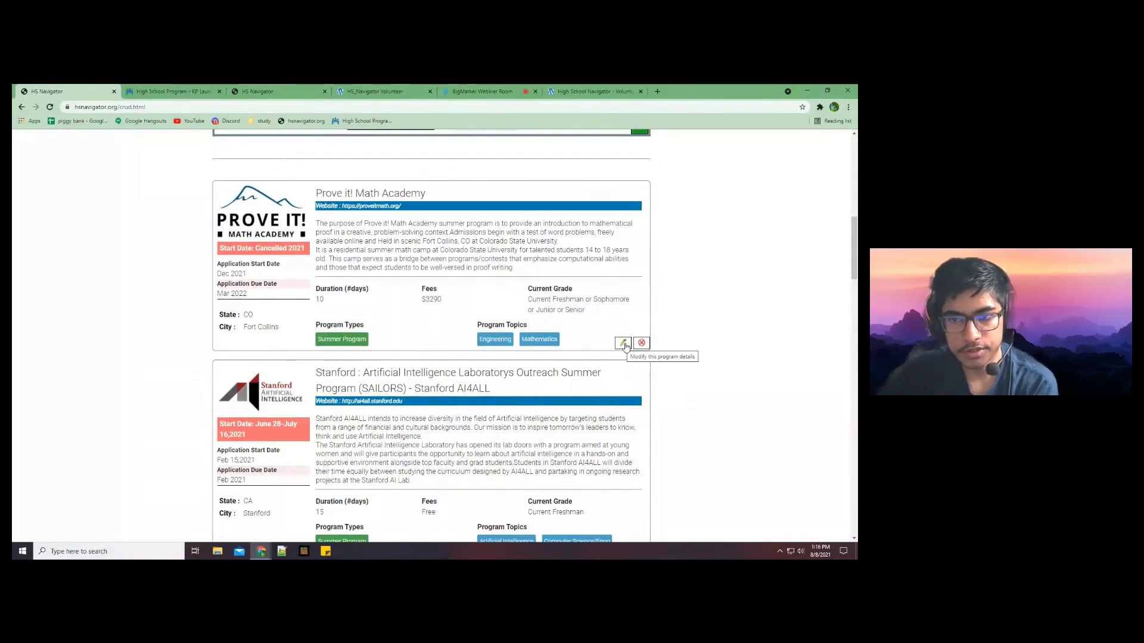
{"action": "left_click", "coordinate": [623, 344]}
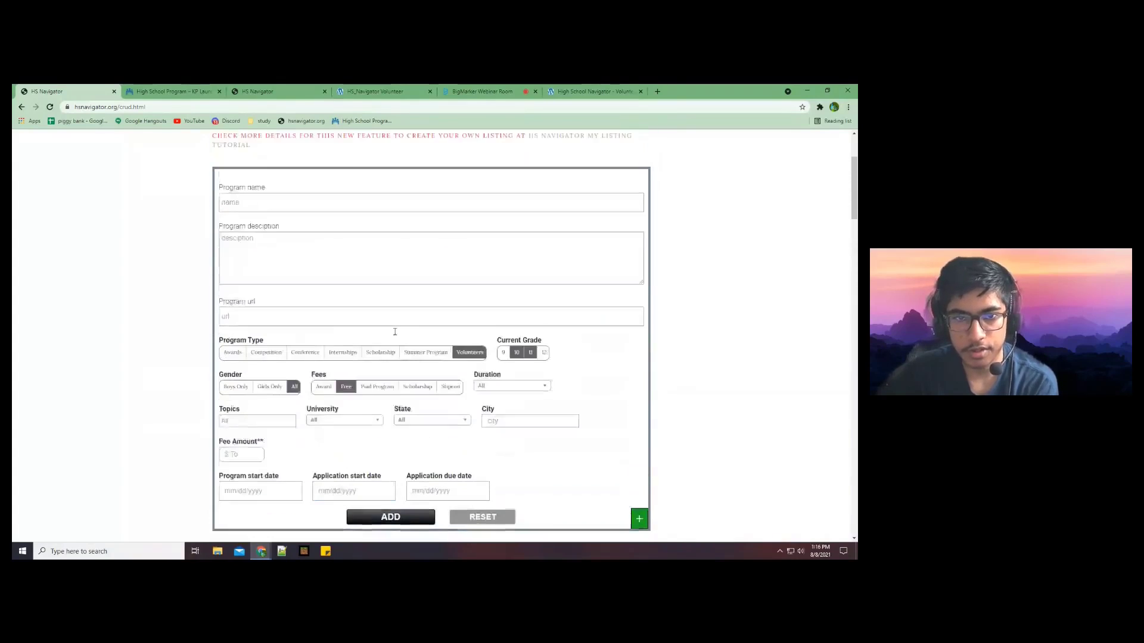
{"action": "scroll", "coordinate": [386, 329], "scroll_direction": "down", "scroll_amount": 6}
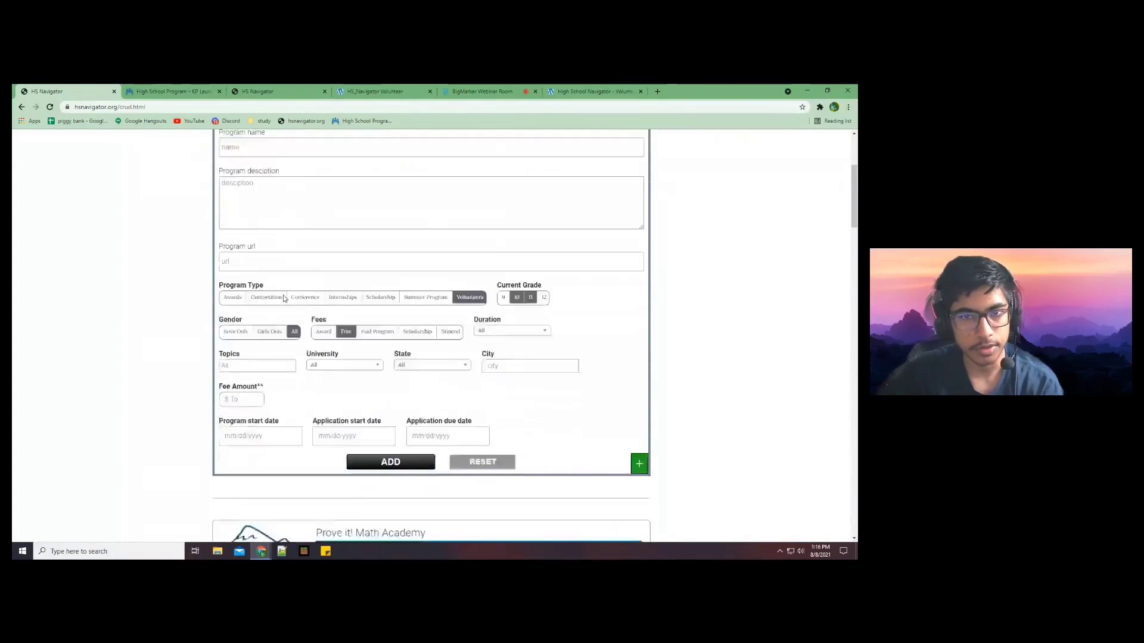